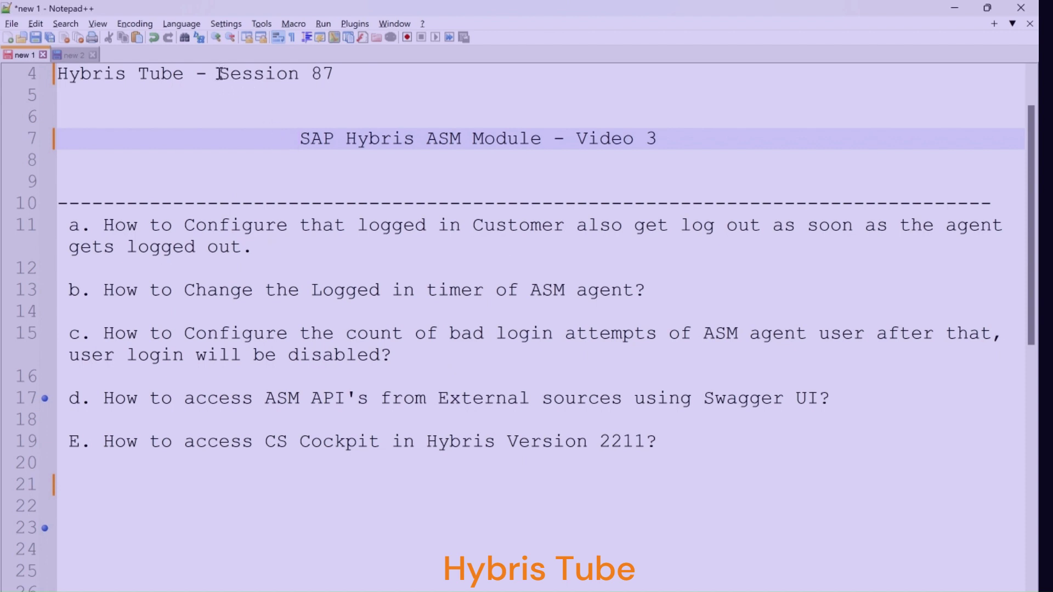
Highlight the Session 87 title, the ASM Module video title and topic a on customer logout in the notes
drag(219, 73, 378, 72)
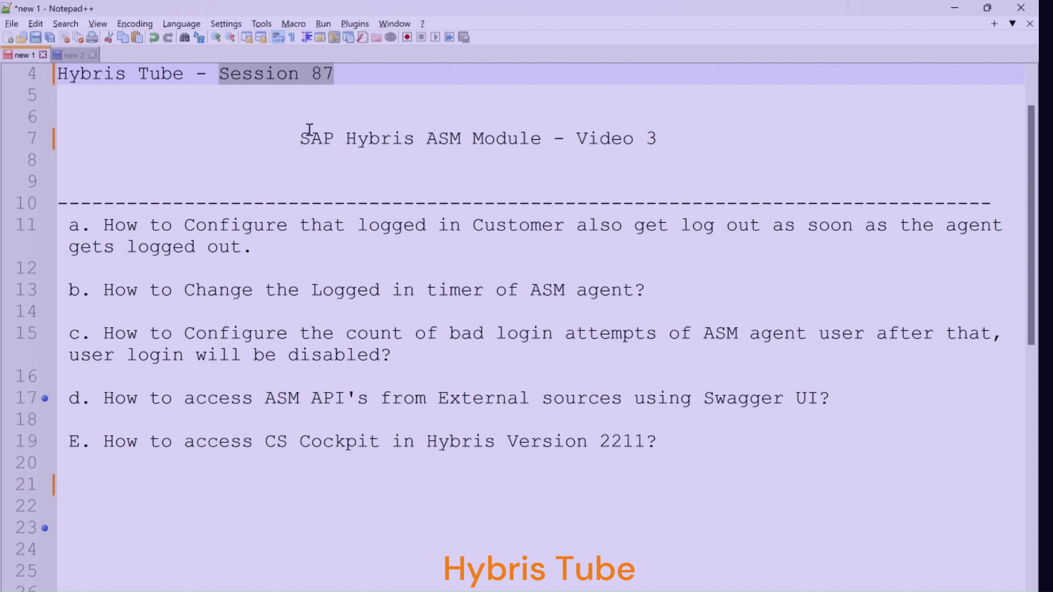
drag(290, 138, 544, 137)
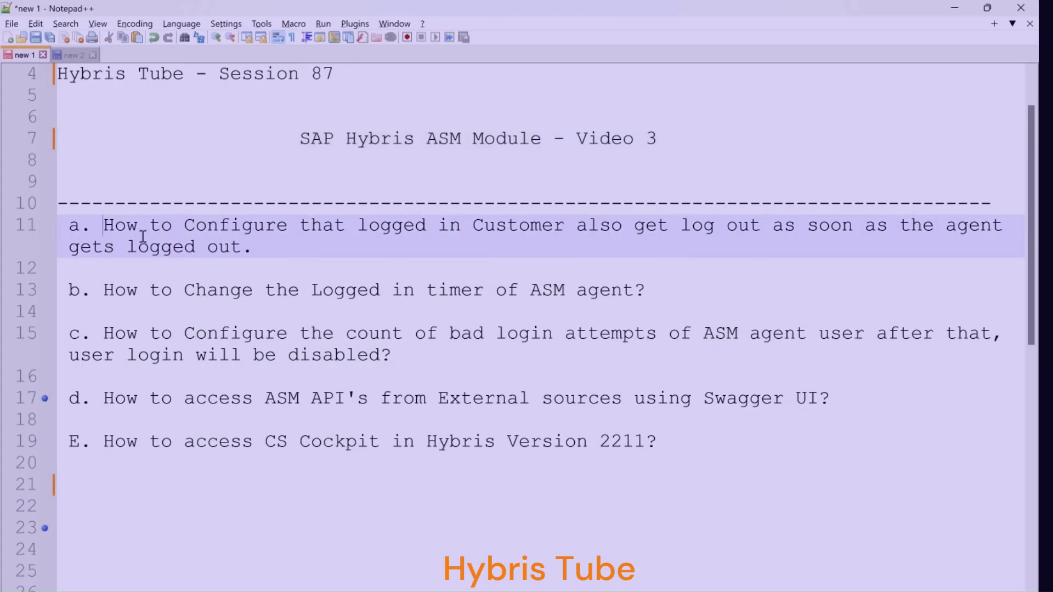
drag(104, 225, 427, 224)
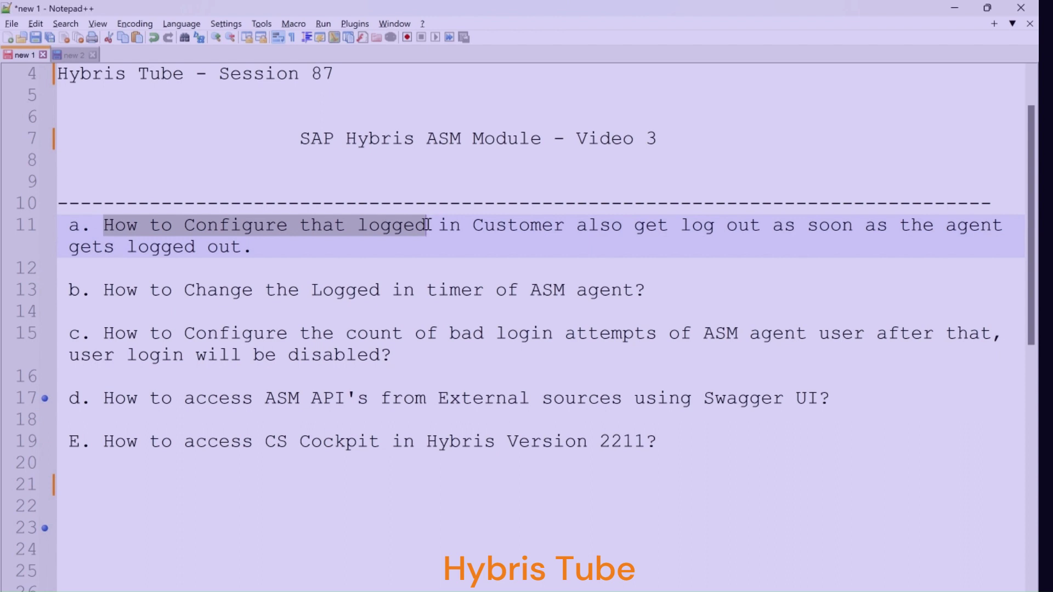
drag(946, 225, 1006, 237)
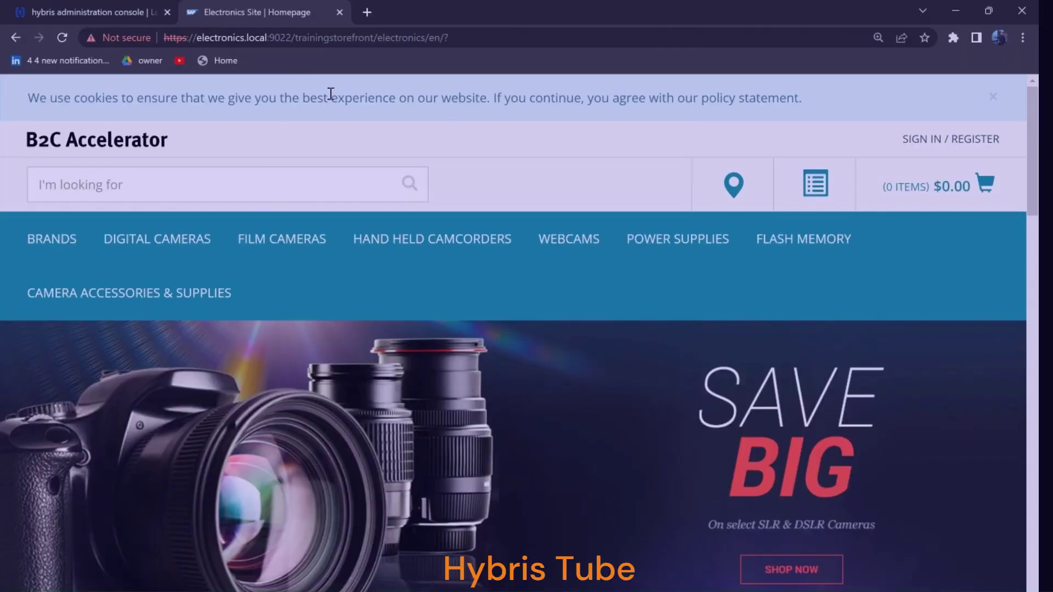
Load an asm=true address suggestion, which opens the hybris administration console login page
click(459, 34)
text(asm)
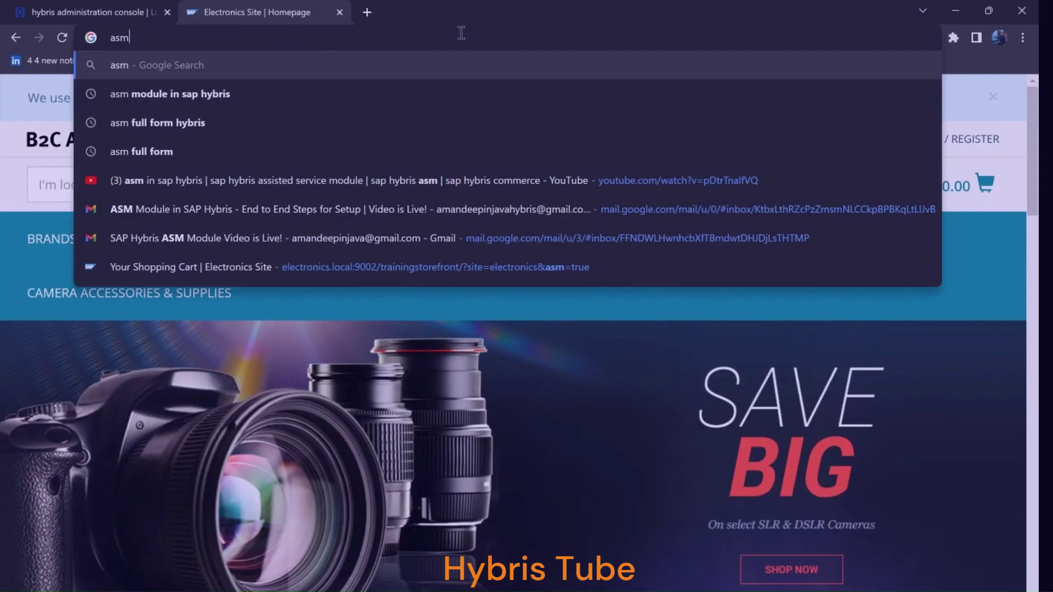
text(=true)
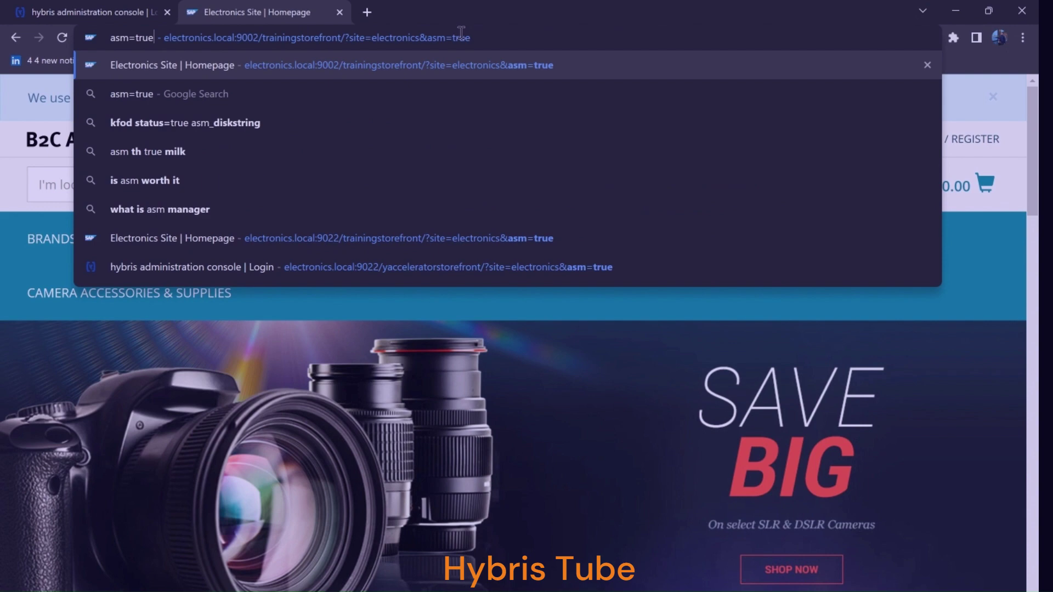
key(Down)
key(Down)
key(Down)
key(Down)
key(Down)
key(Down)
key(Down)
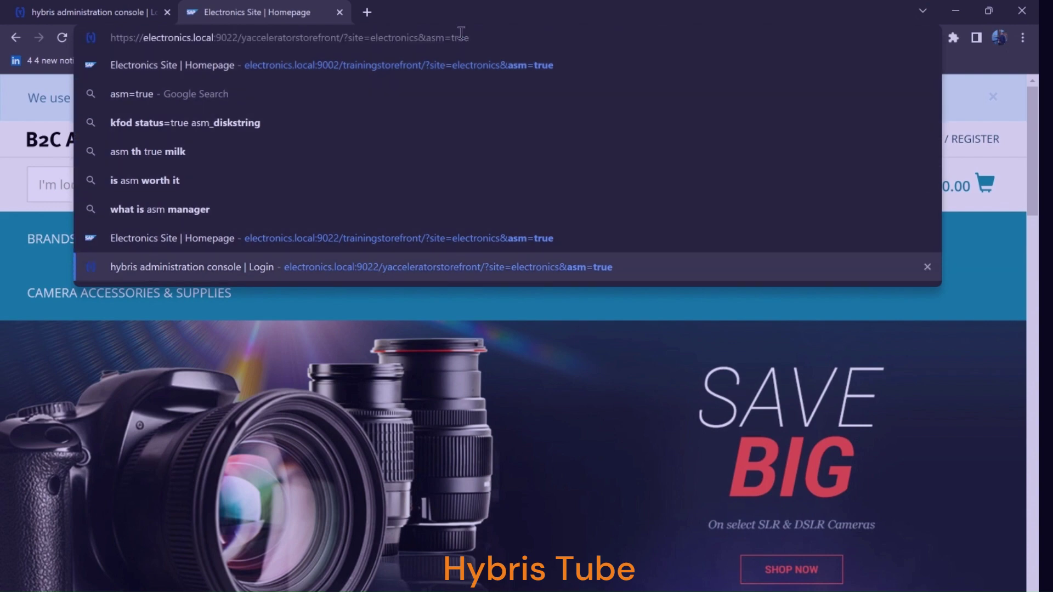
key(Return)
Load the Electronics storefront on port 9022 with asm=true enabled
click(414, 38)
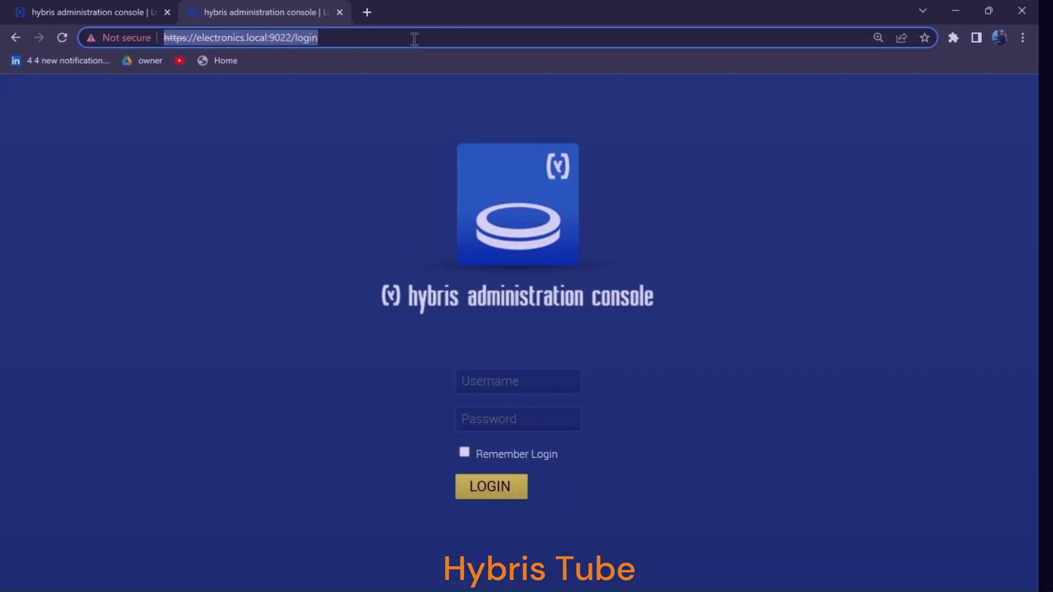
text(asm=true)
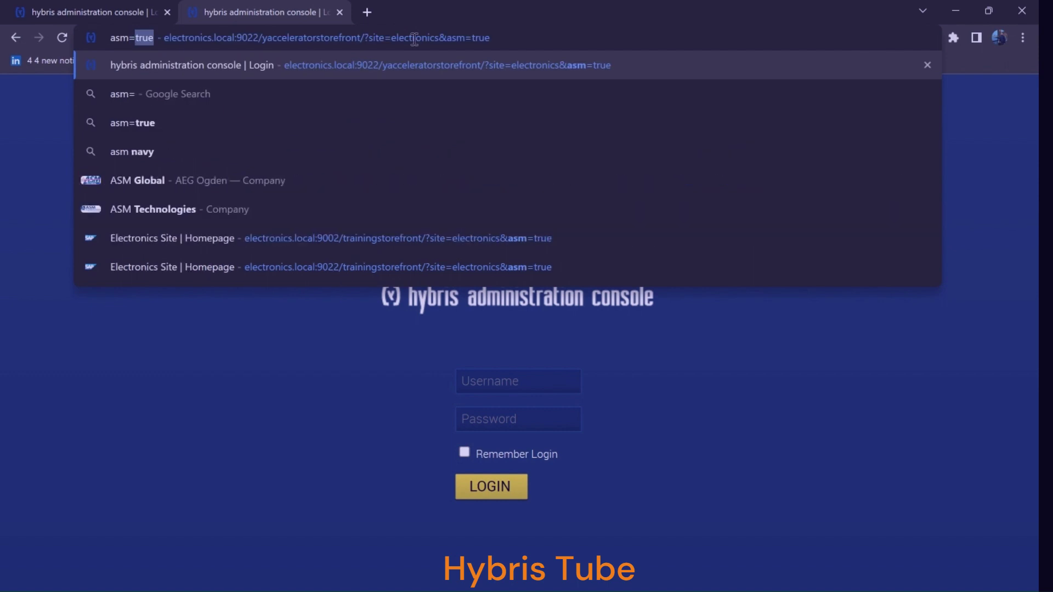
key(Down)
key(Down)
key(Down)
key(Down)
key(Down)
key(Down)
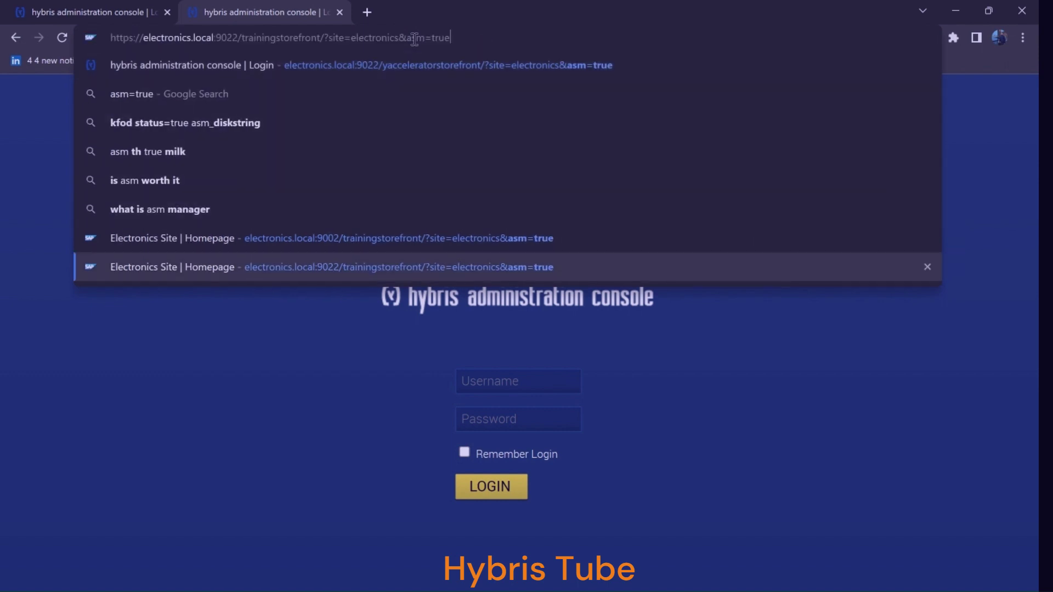
key(Return)
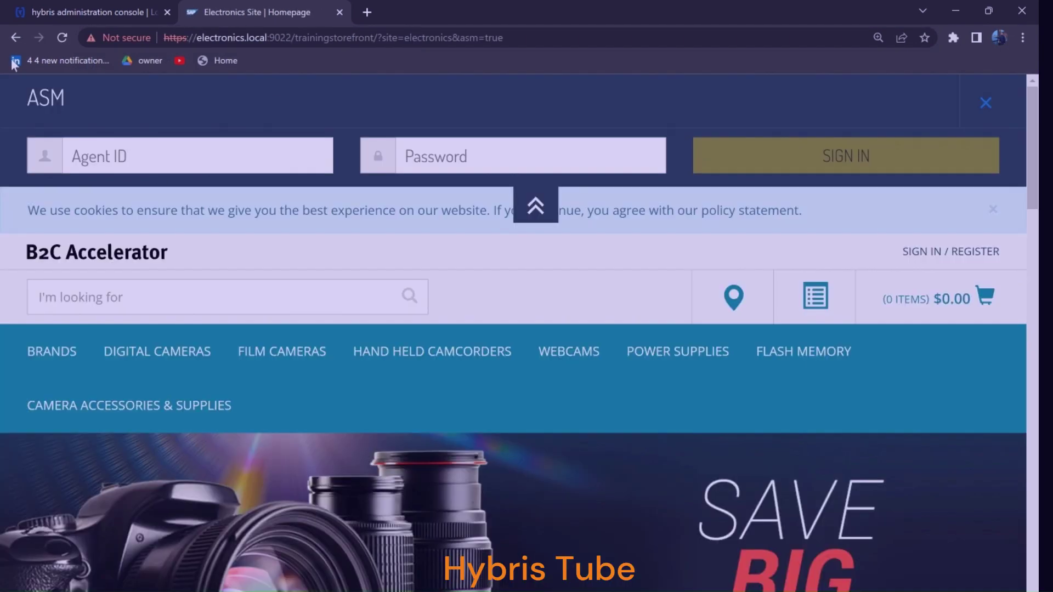
Sign in to the ASM bar with agent ID asagent and the agent's password
double_click(46, 105)
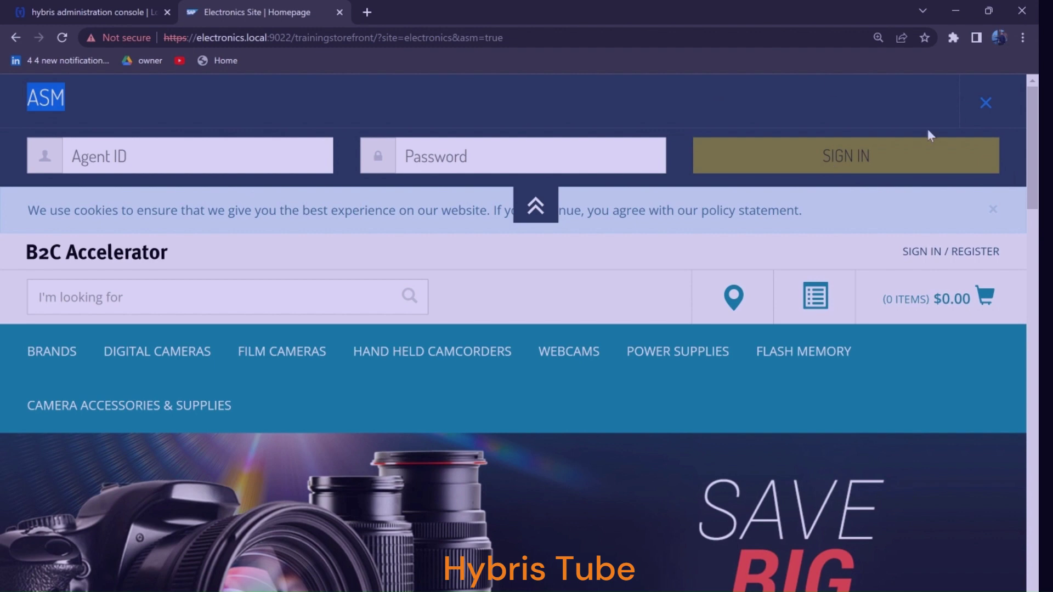
click(138, 158)
text(asagent)
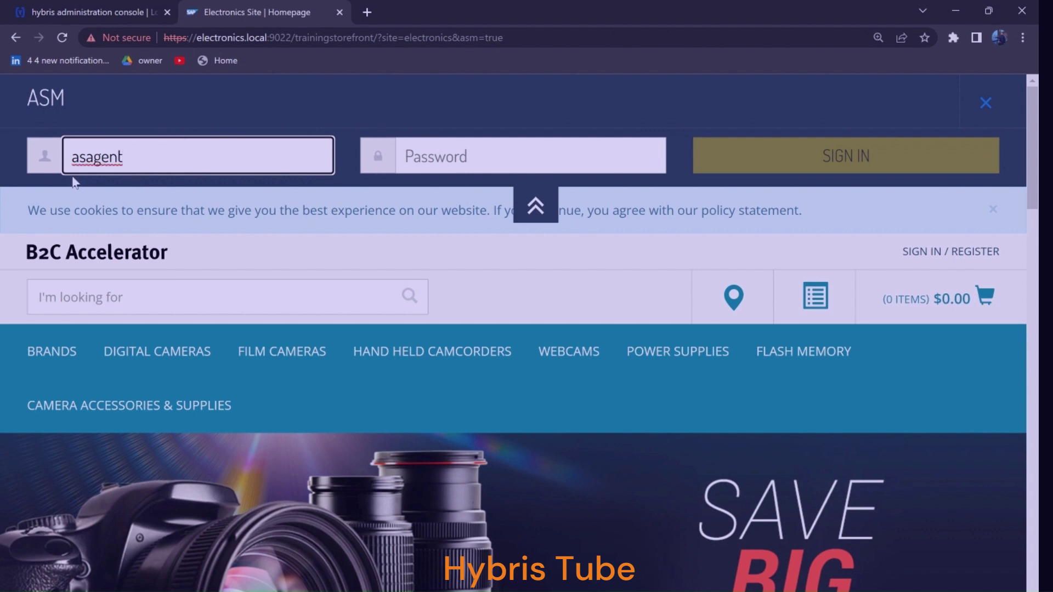
click(431, 156)
text(12345)
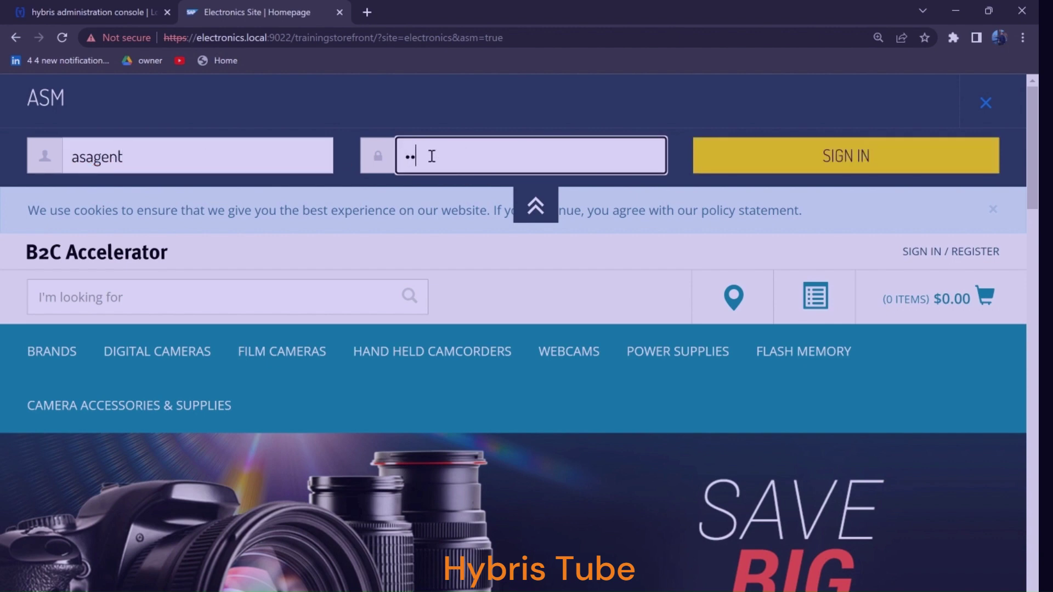
text(6)
click(888, 163)
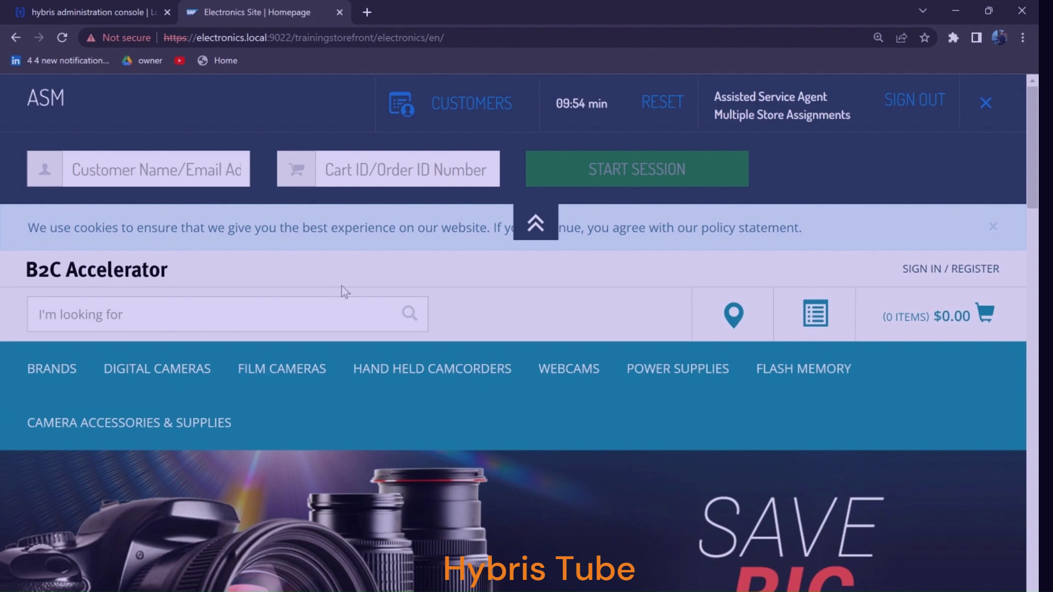
Search Customer Name/Email by a partial name and start a session for the first match
click(133, 170)
text(aman)
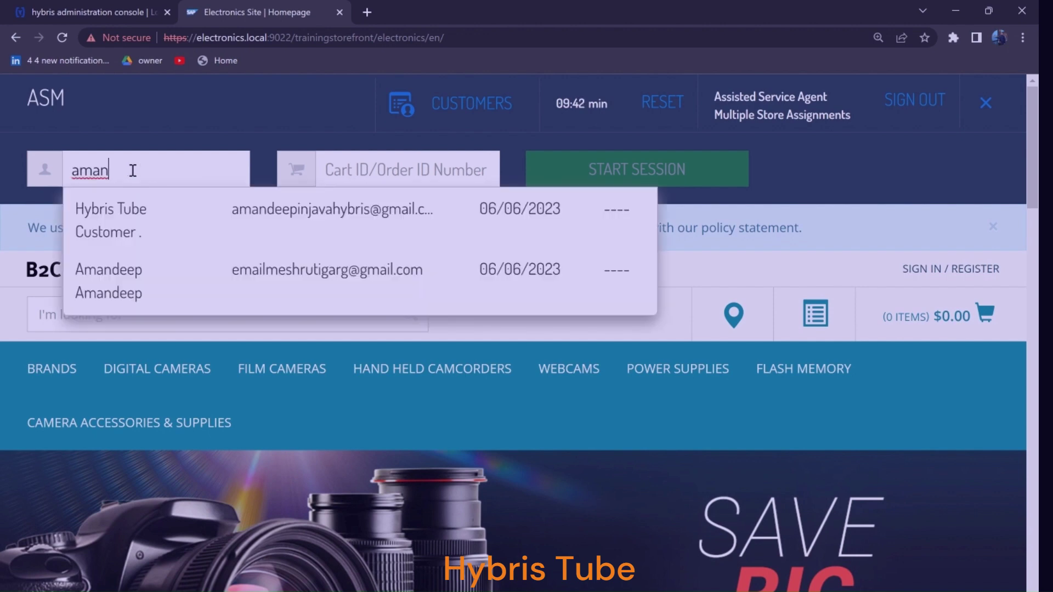
click(298, 212)
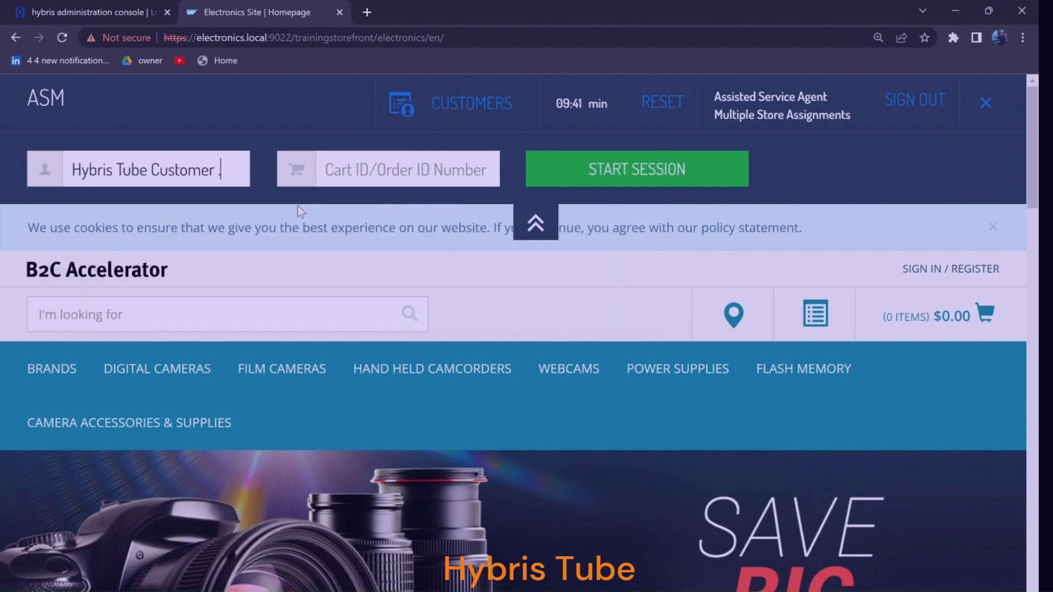
click(666, 183)
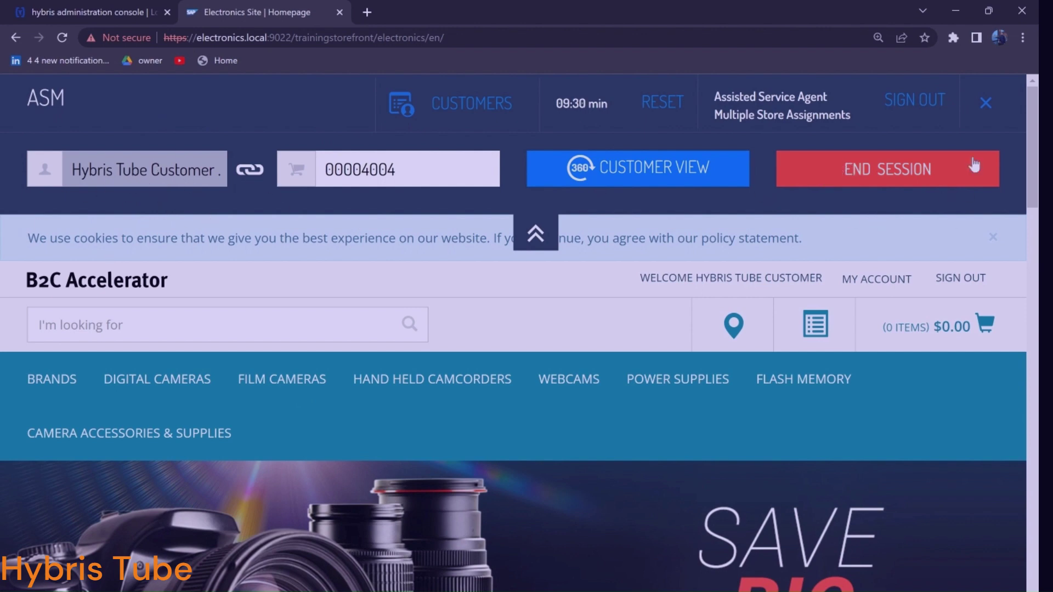
Sign the agent out, then sign back in as asagent with the agent's password
click(907, 107)
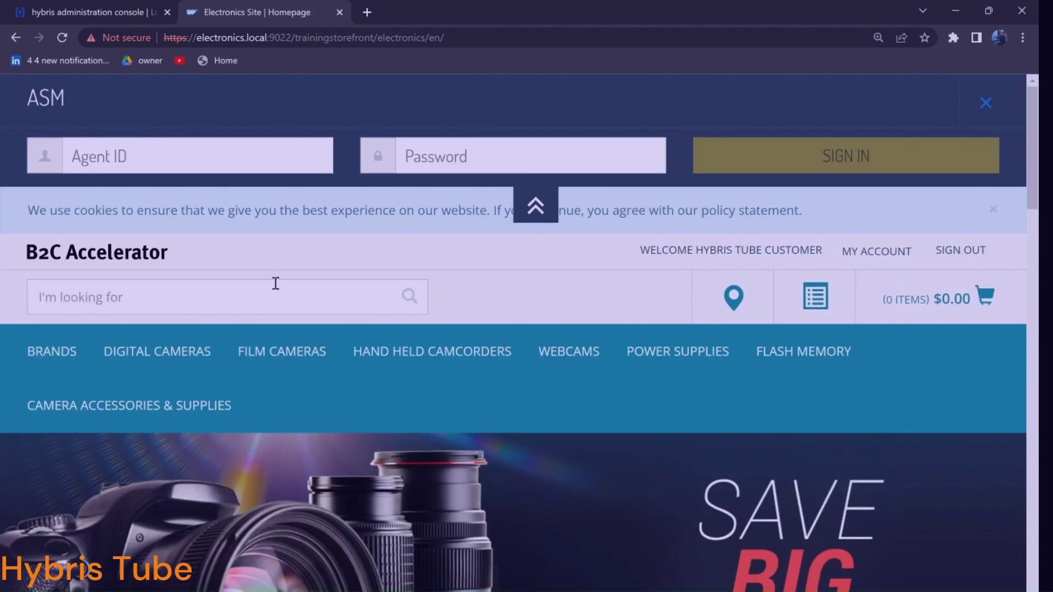
click(141, 170)
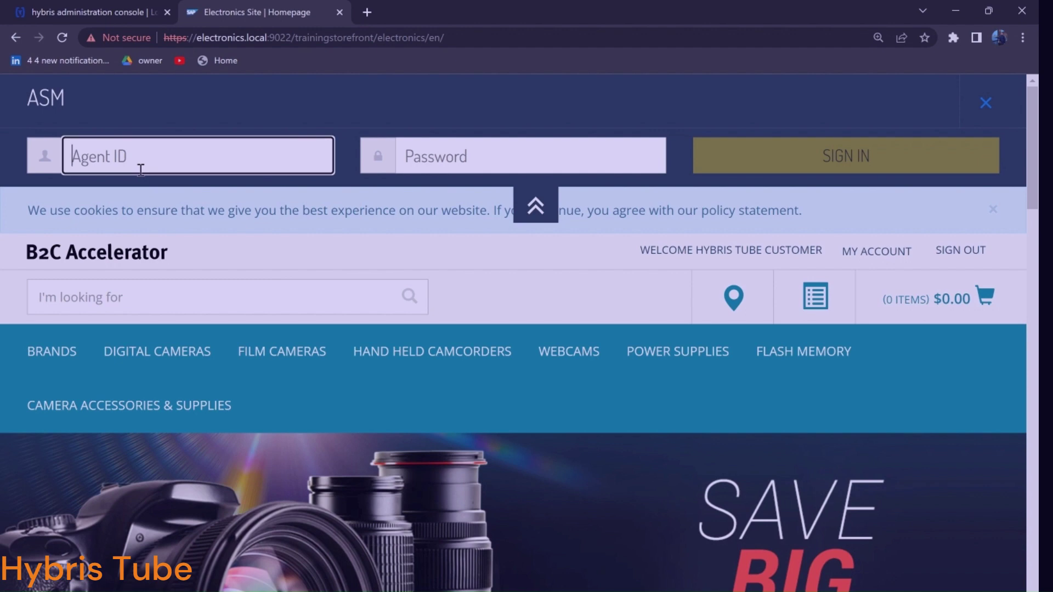
text(asagent)
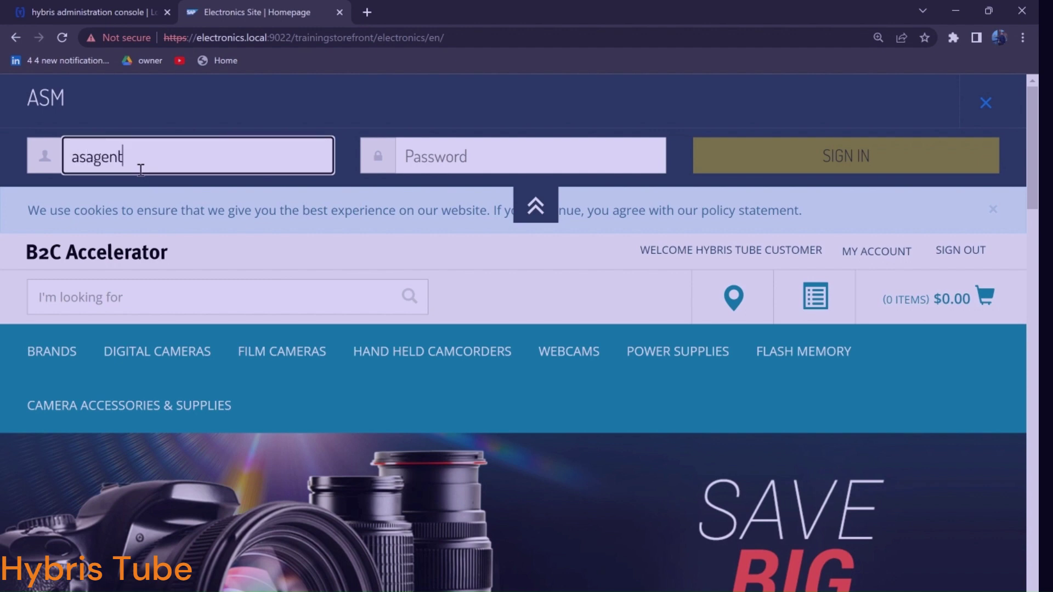
click(458, 158)
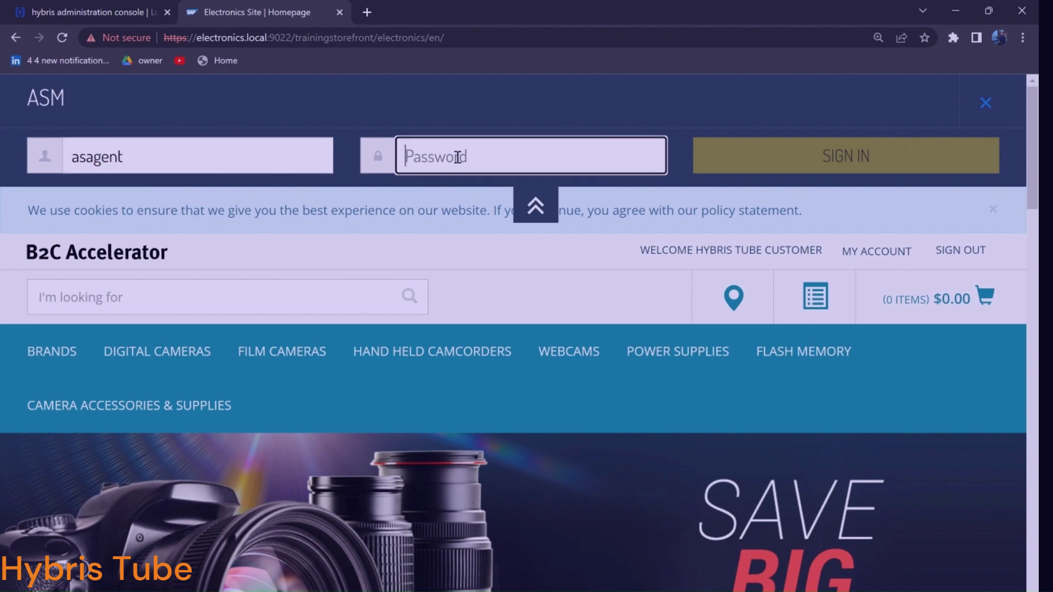
text(123456)
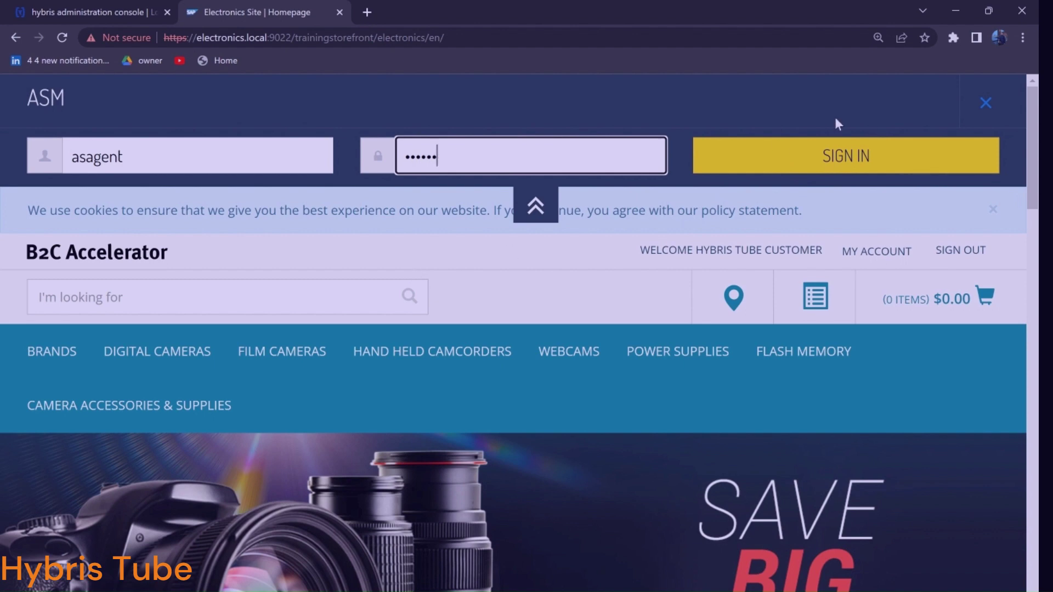
click(826, 165)
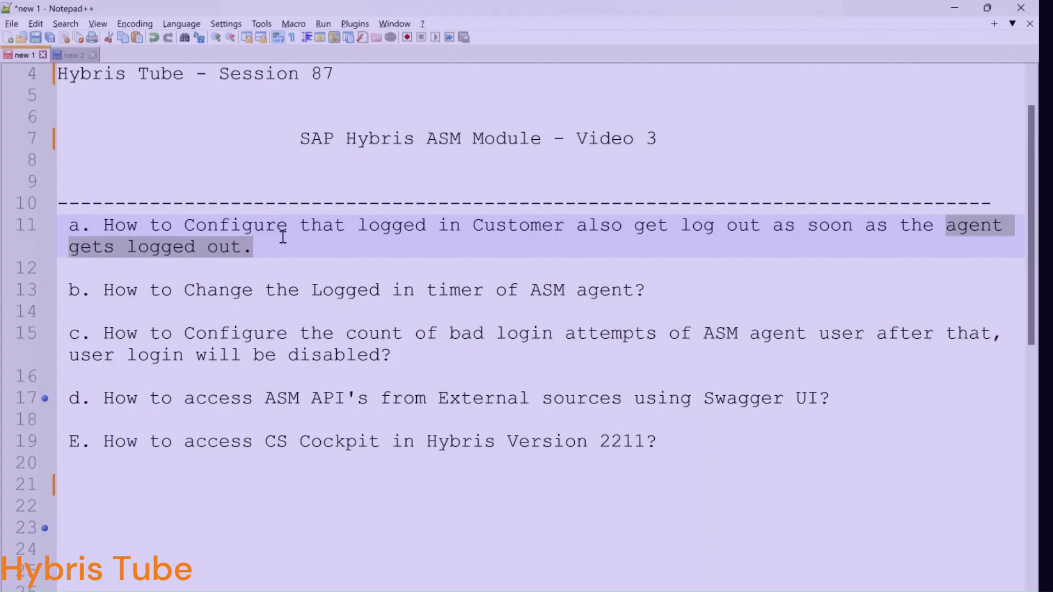
Highlight the customer-logout question and the agent login timer question in the notes
click(268, 250)
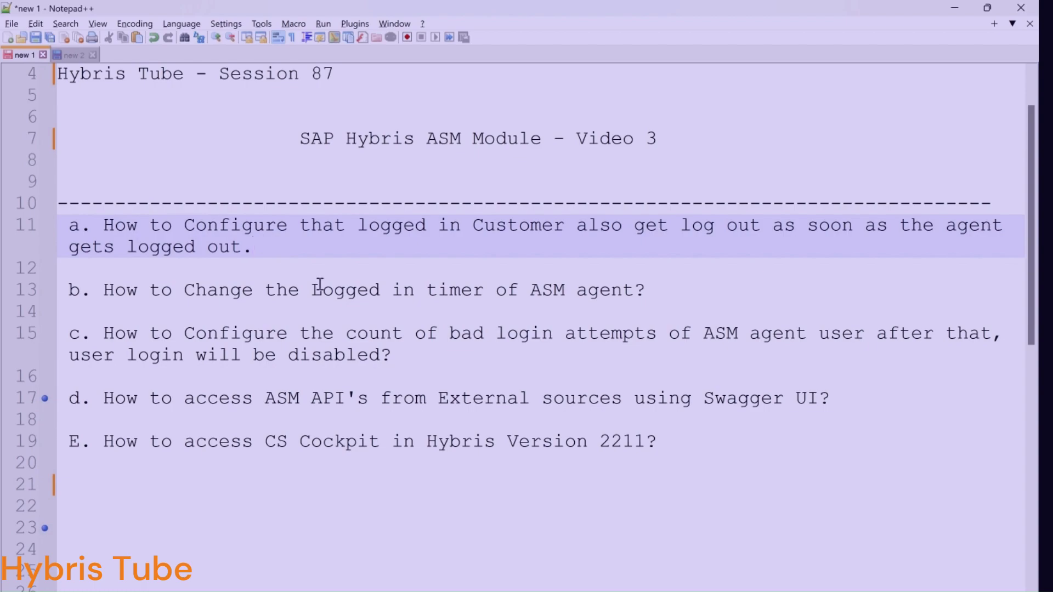
key(alt+Tab)
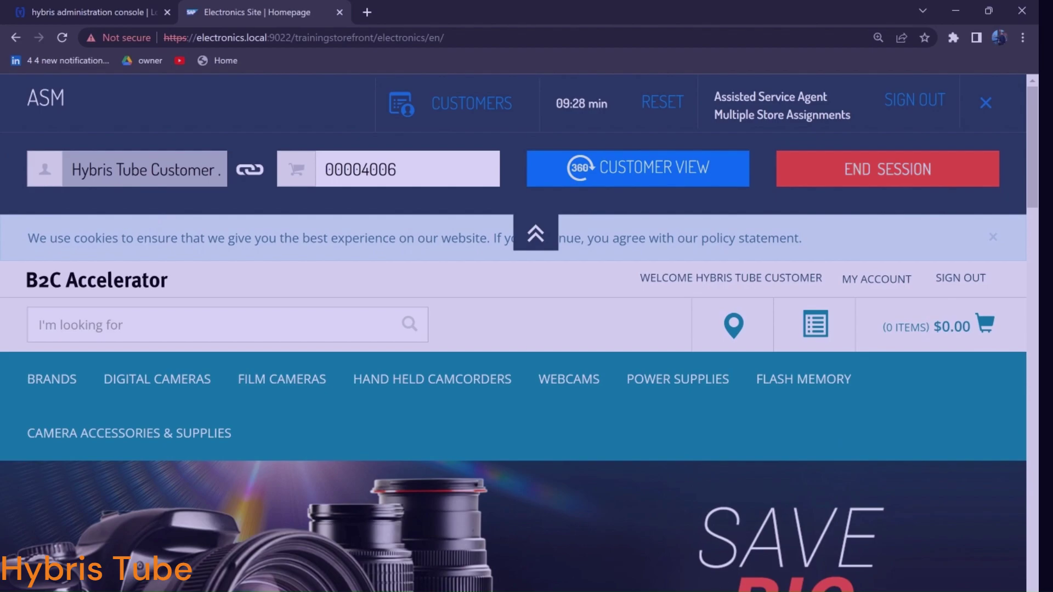
key(alt+Tab)
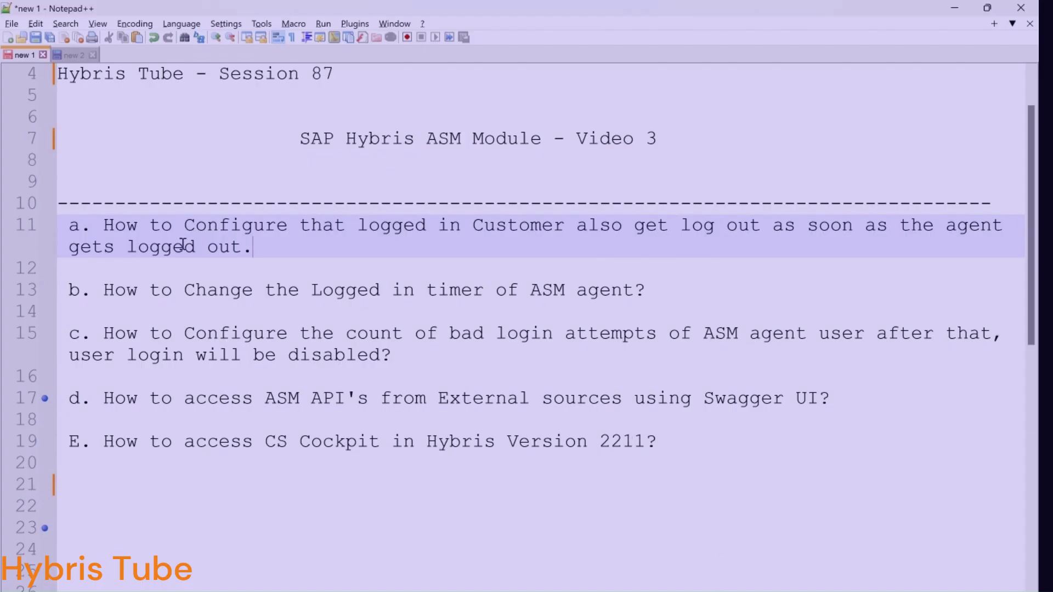
drag(270, 253, 74, 220)
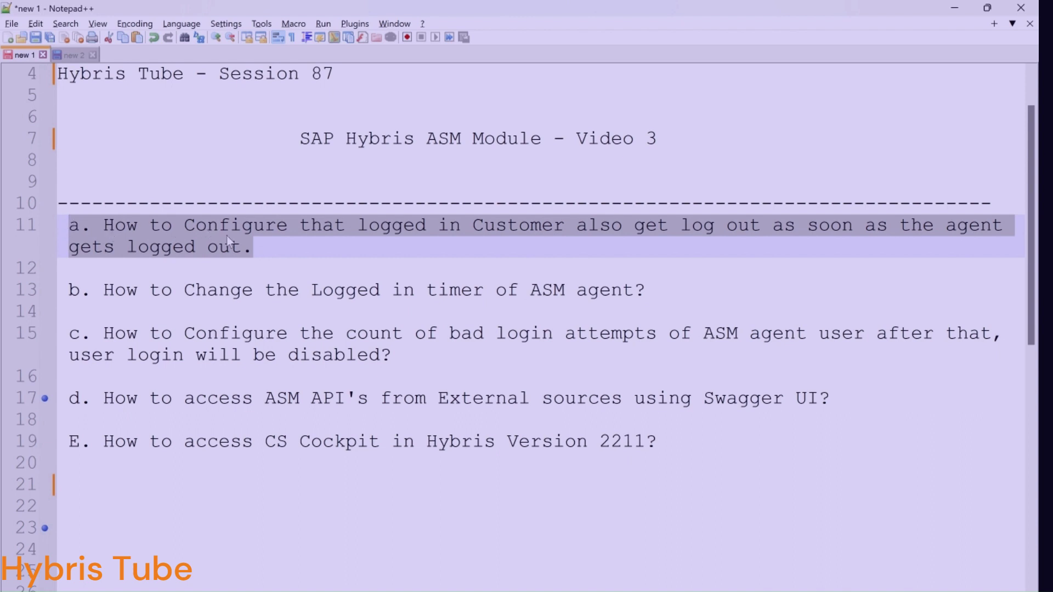
drag(284, 260, 51, 216)
click(420, 231)
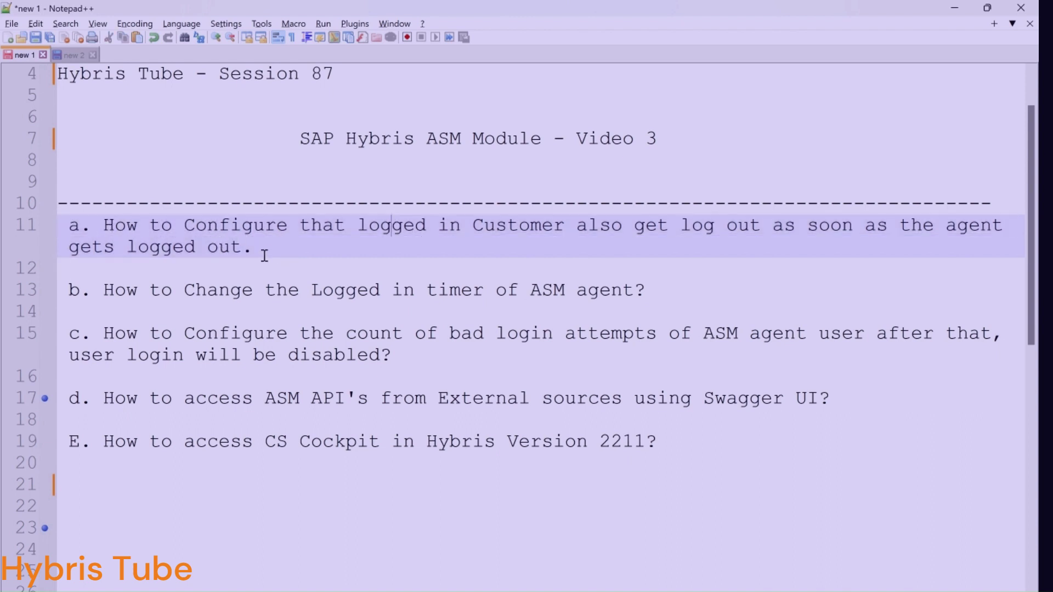
drag(261, 252, 3, 218)
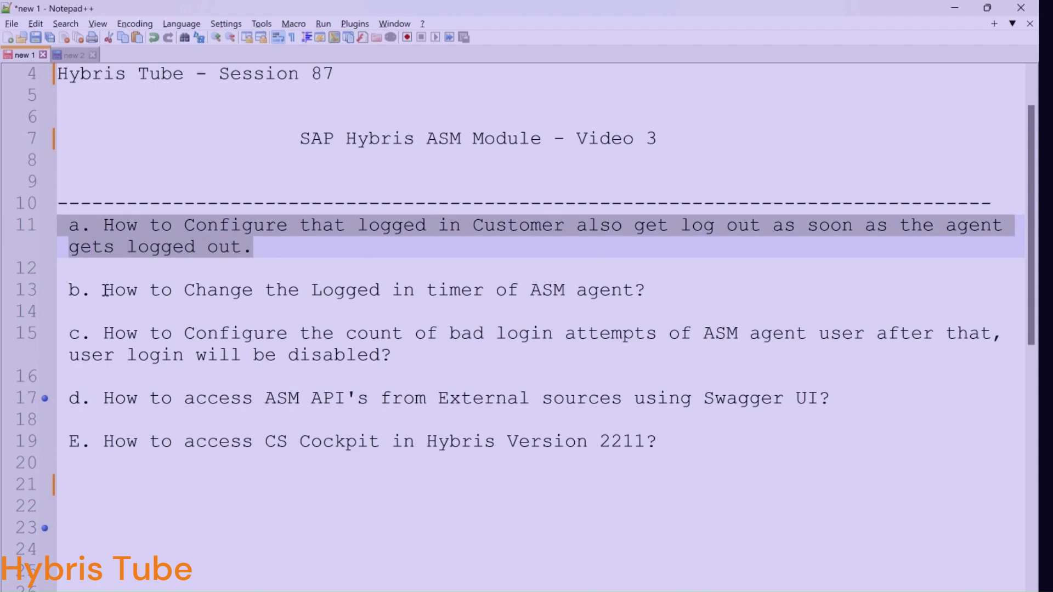
drag(104, 291, 603, 291)
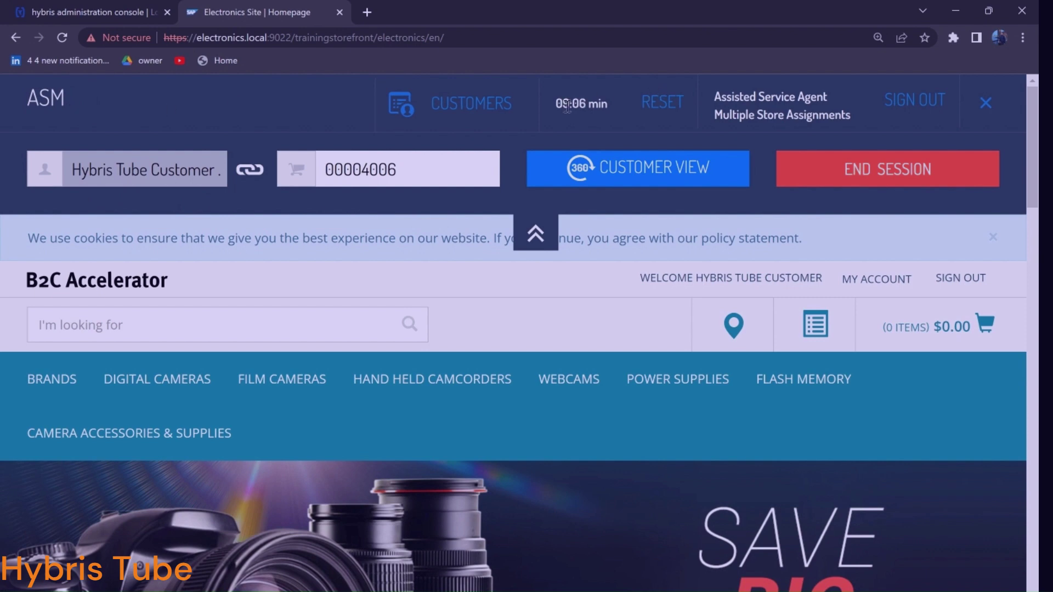
Highlight the ASM session countdown timer next to RESET, then return to the notes
drag(555, 104, 601, 116)
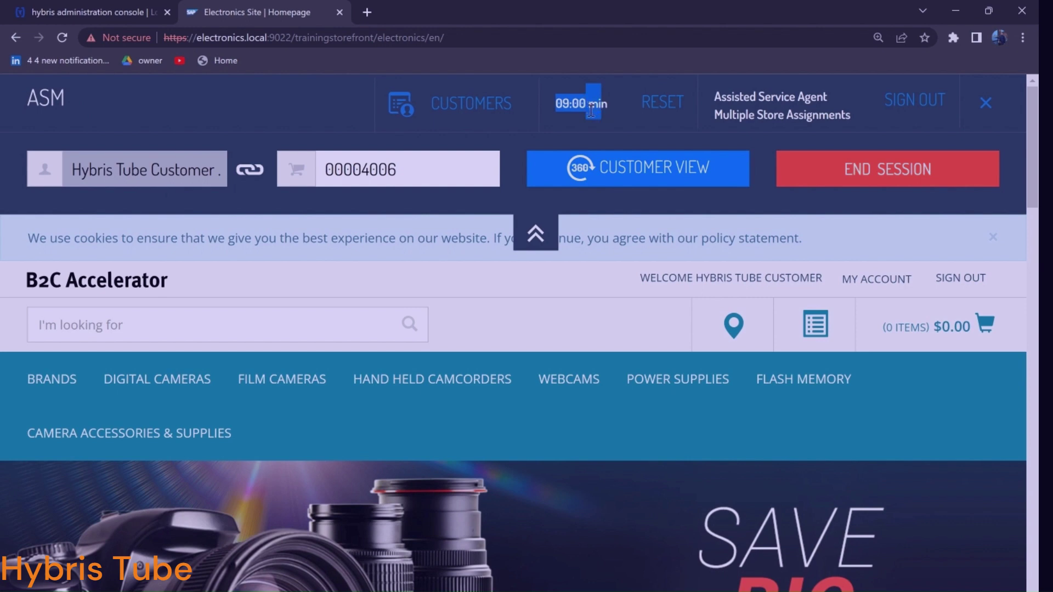
click(572, 106)
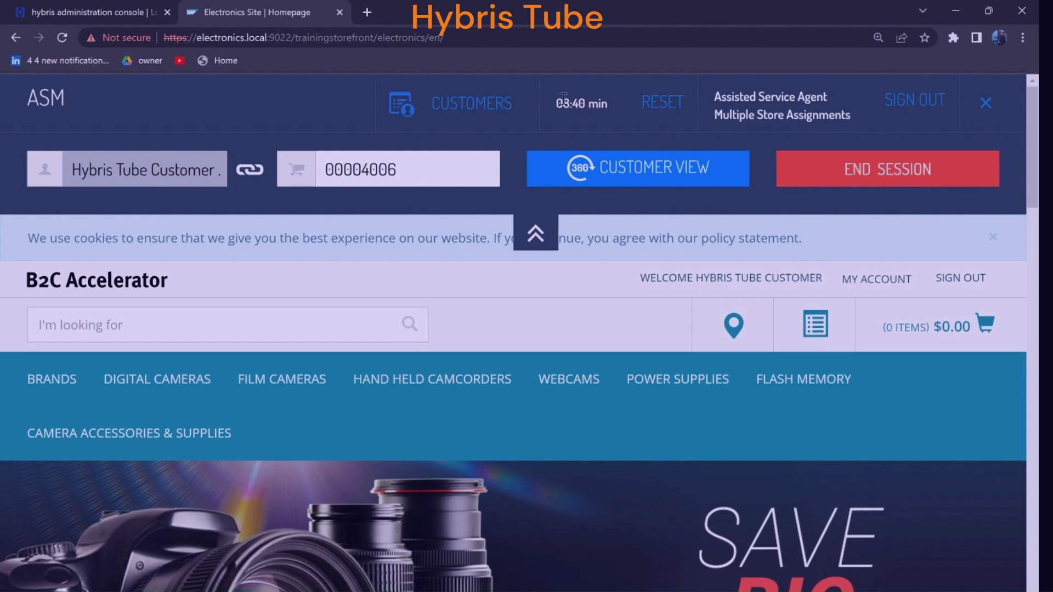
triple_click(573, 104)
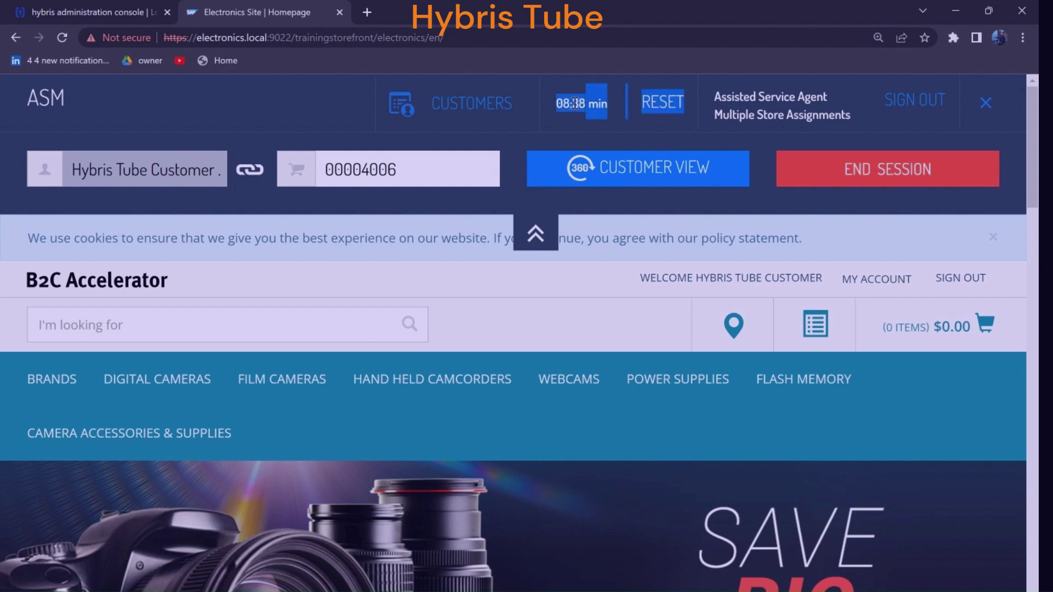
click(574, 104)
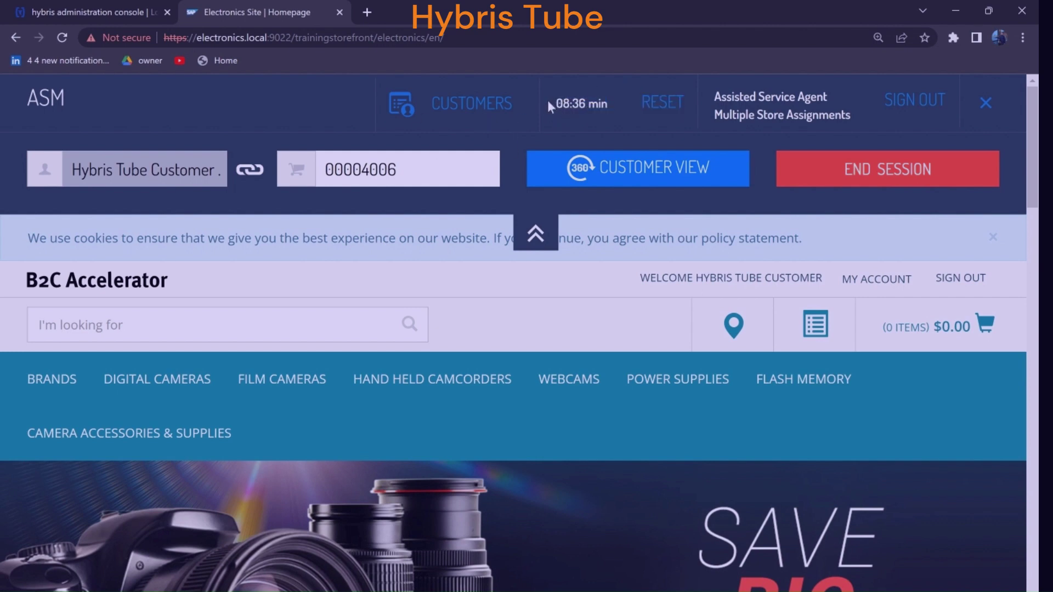
drag(551, 103, 606, 108)
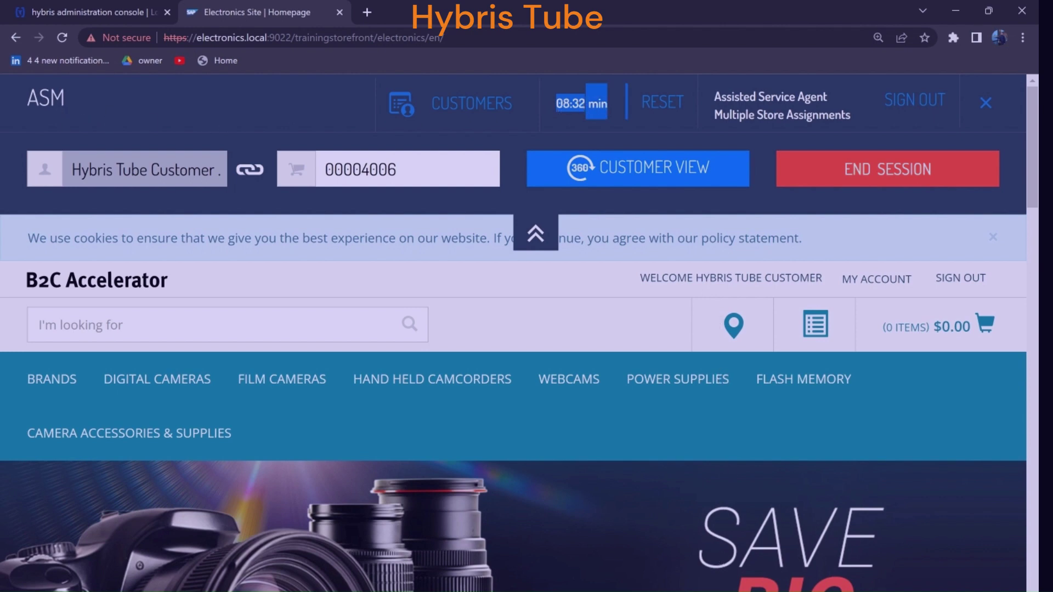
key(alt+Tab)
click(295, 301)
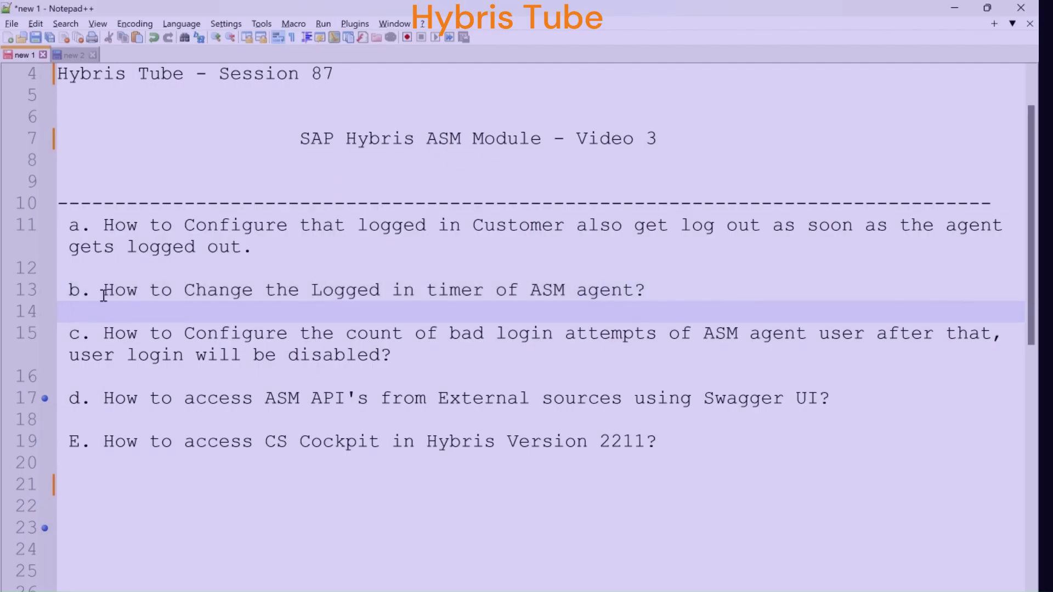
Highlight the bad login attempts question, stressing that the agent login will be disabled
mouse_move(103, 292)
mouse_down()
mouse_move(213, 282)
mouse_move(693, 292)
mouse_move(105, 293)
mouse_up()
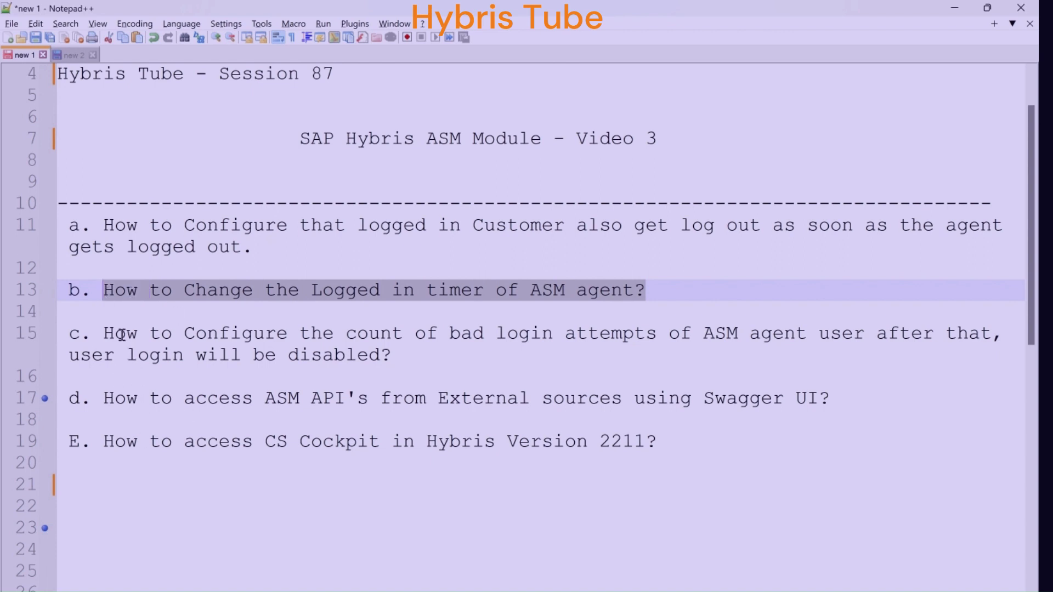
click(103, 333)
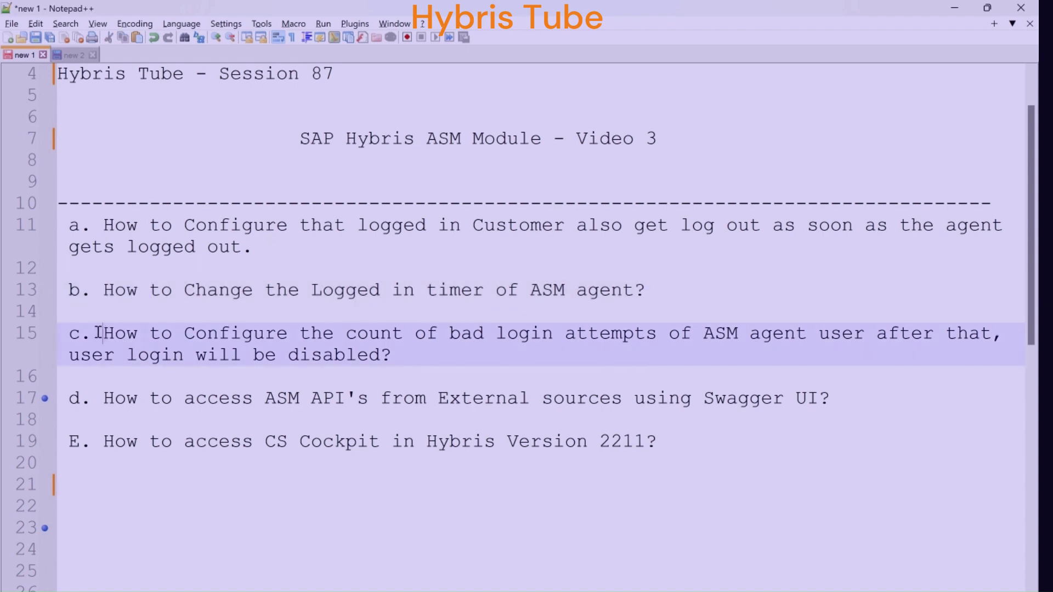
drag(94, 333, 937, 336)
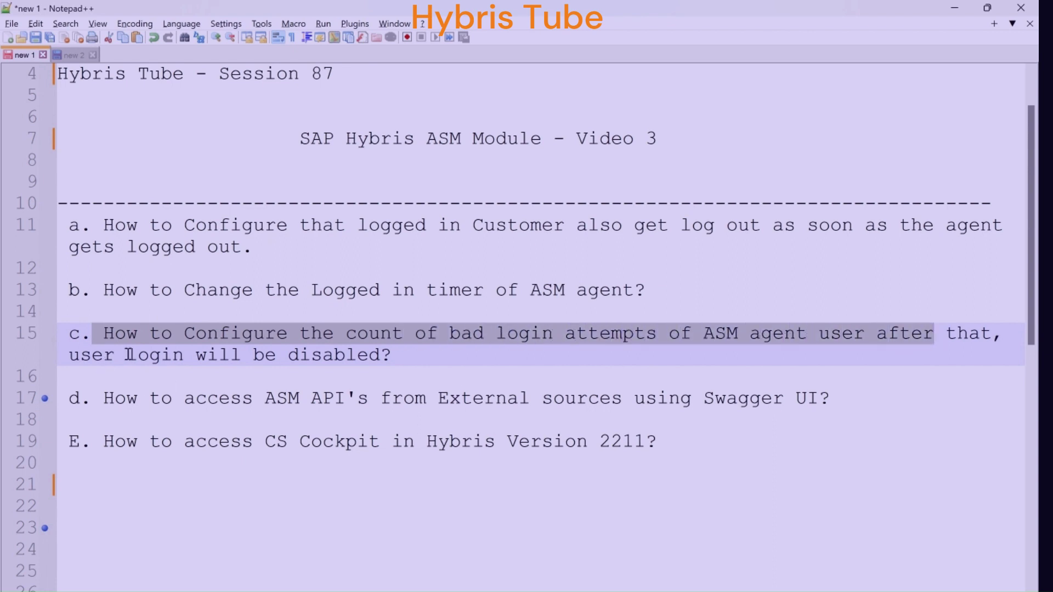
drag(127, 355, 395, 355)
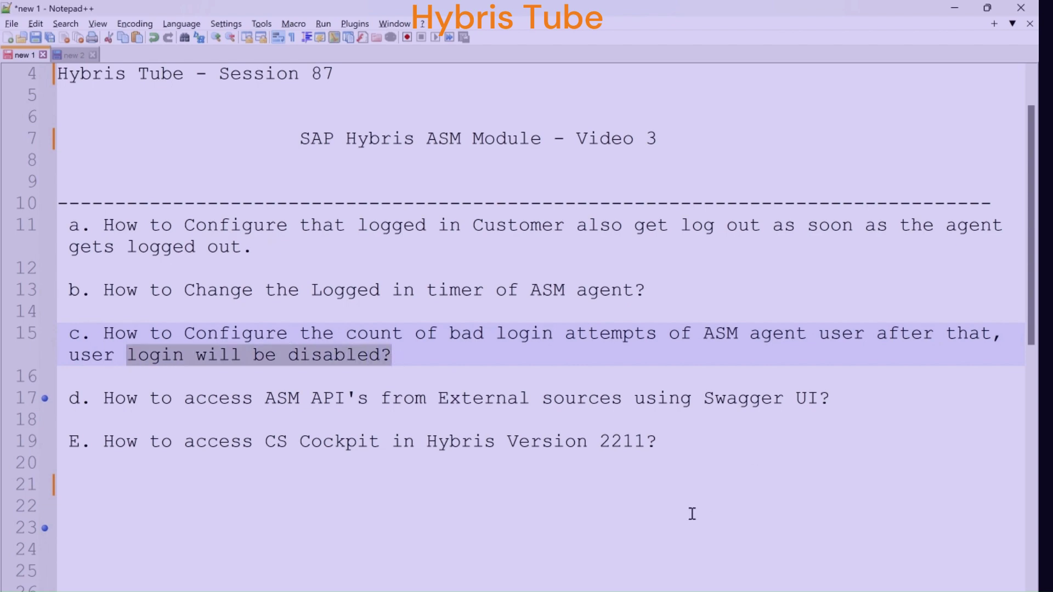
Open localhost:9022/backoffice in a new tab, then go back to the Electronics storefront tab
key(alt+Tab)
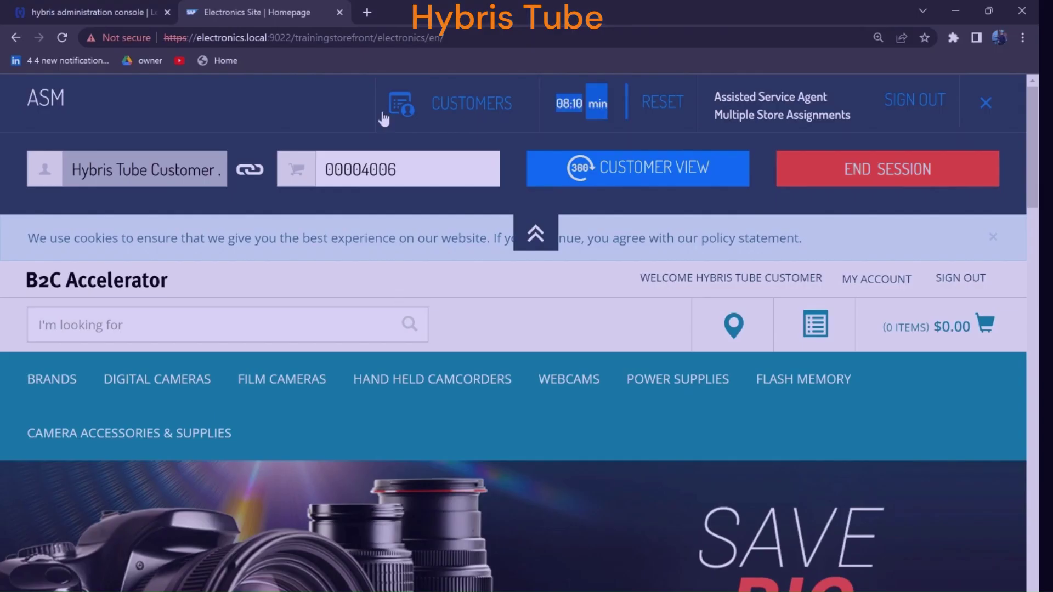
click(370, 14)
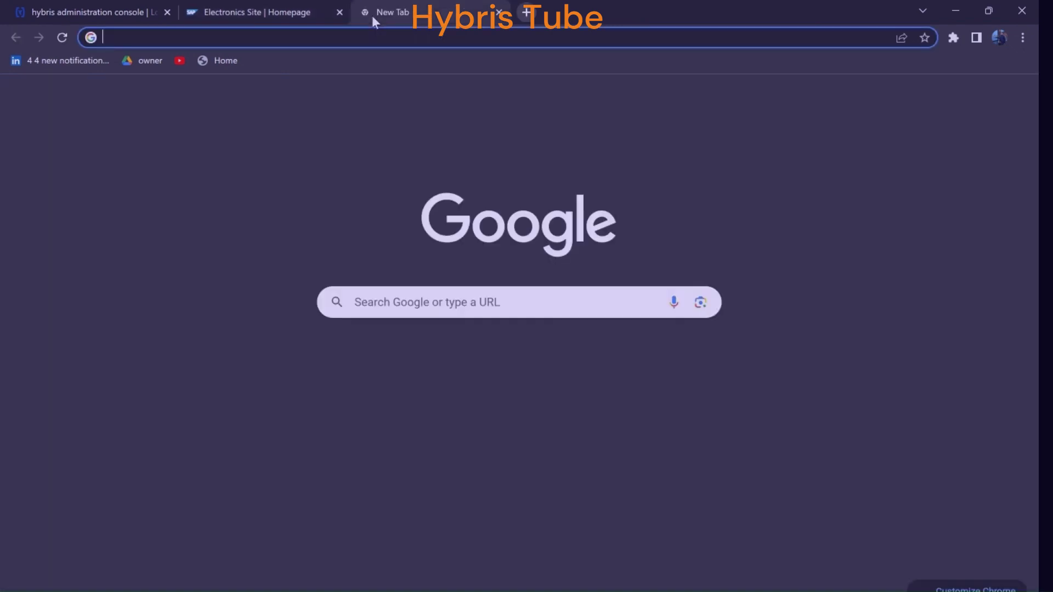
text(local)
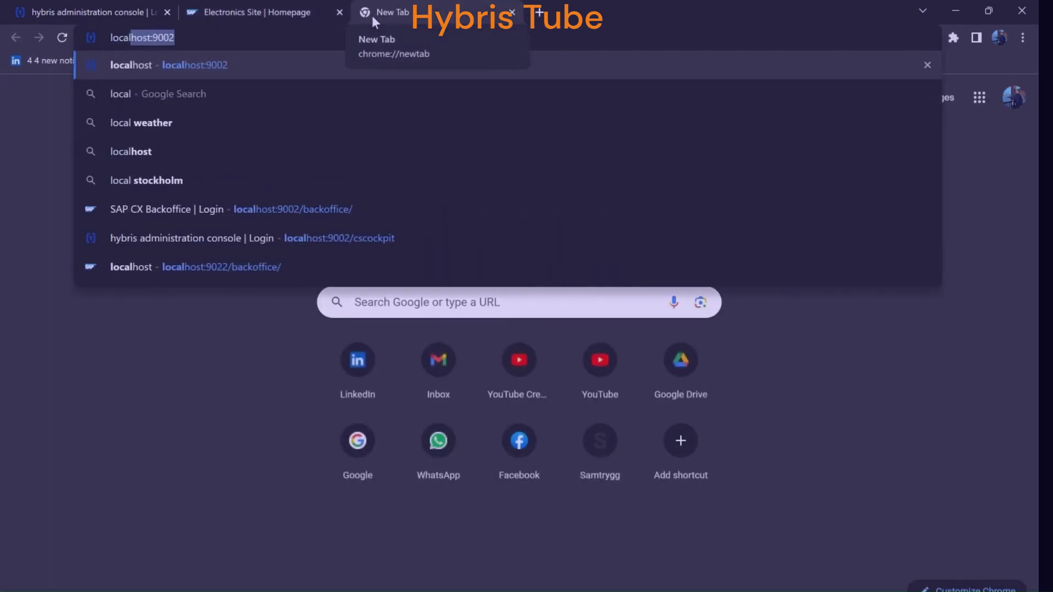
text(host:9022)
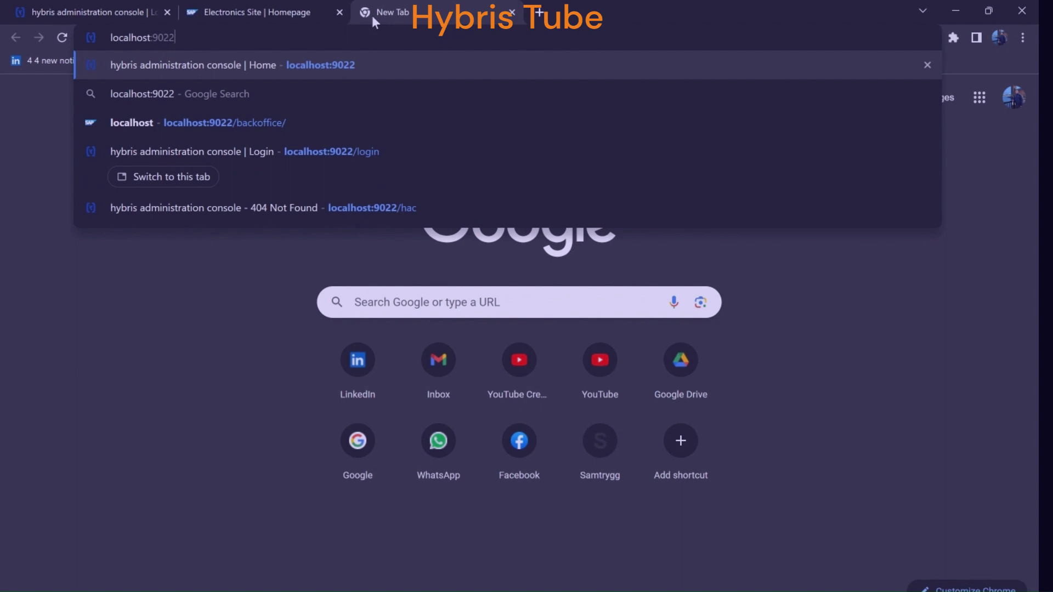
text(/bac)
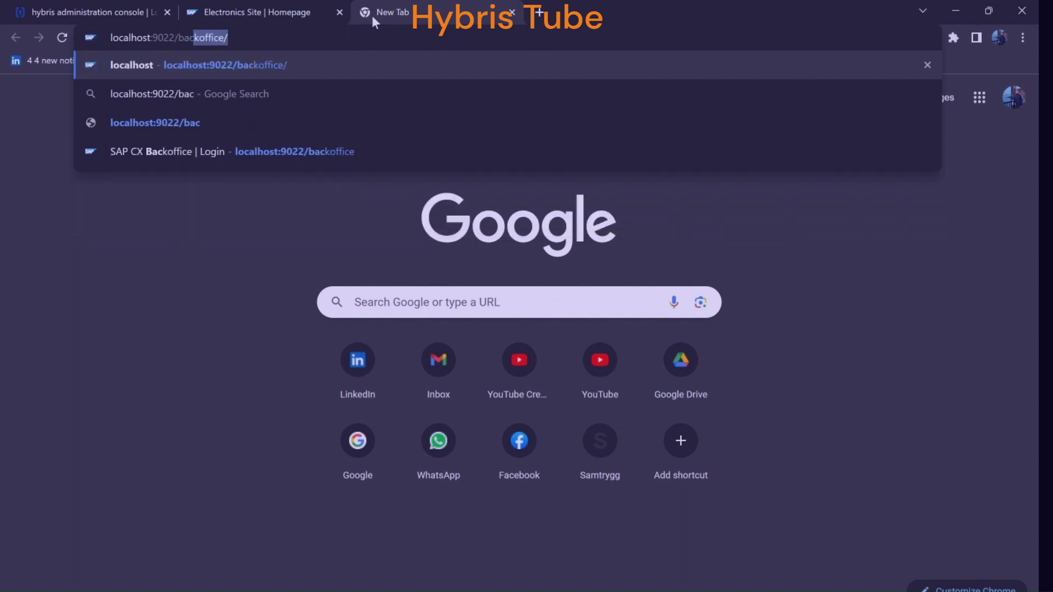
text(koff)
key(Return)
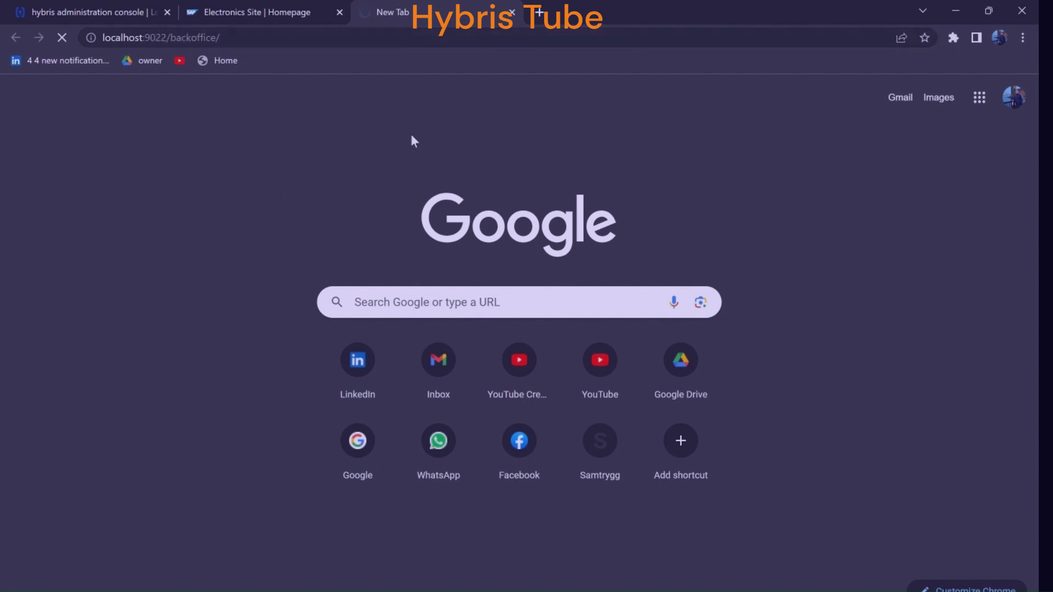
click(233, 17)
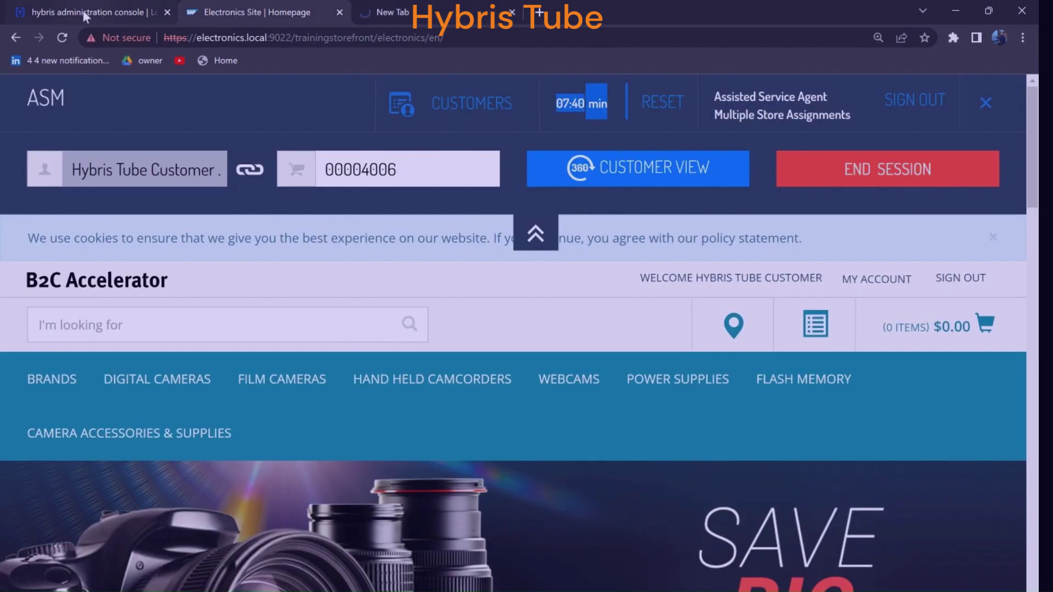
Sign out, attempt an asagent sign-in with a wrong password, then switch to Backoffice Employees
click(909, 107)
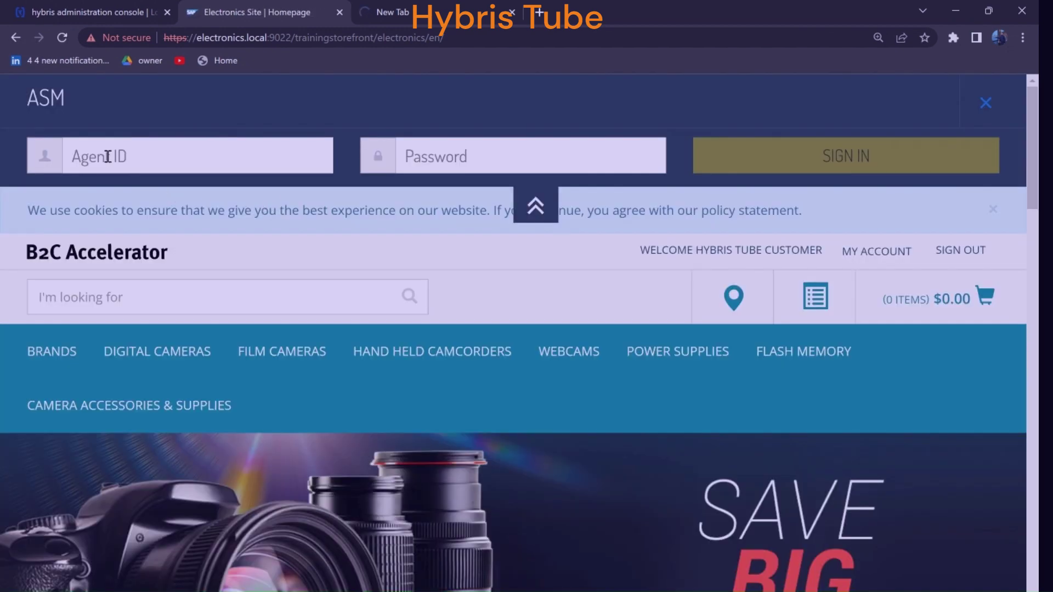
click(108, 157)
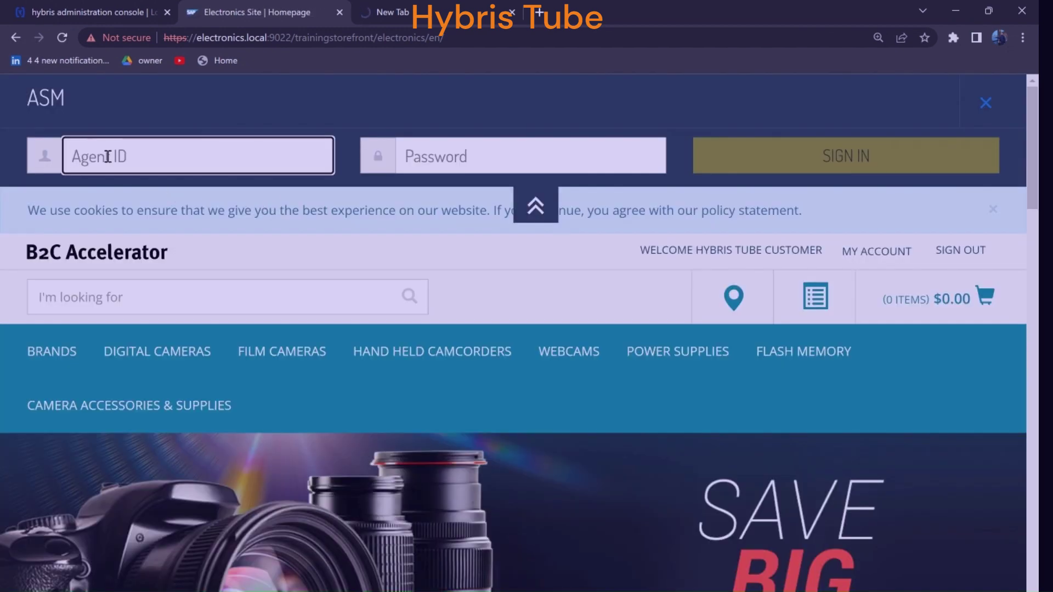
text(asagent)
click(453, 159)
text(1234)
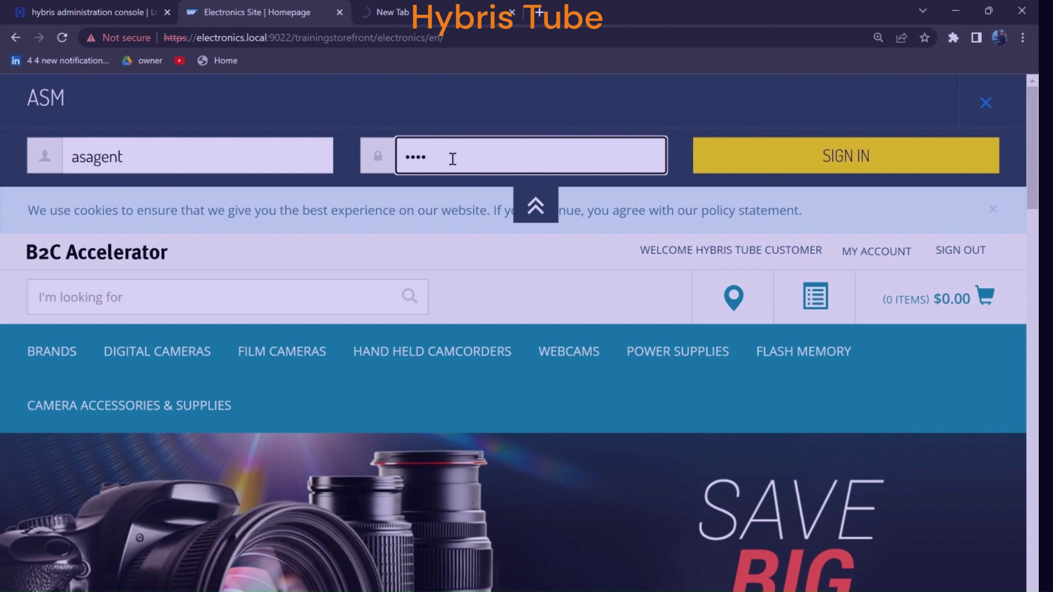
click(849, 167)
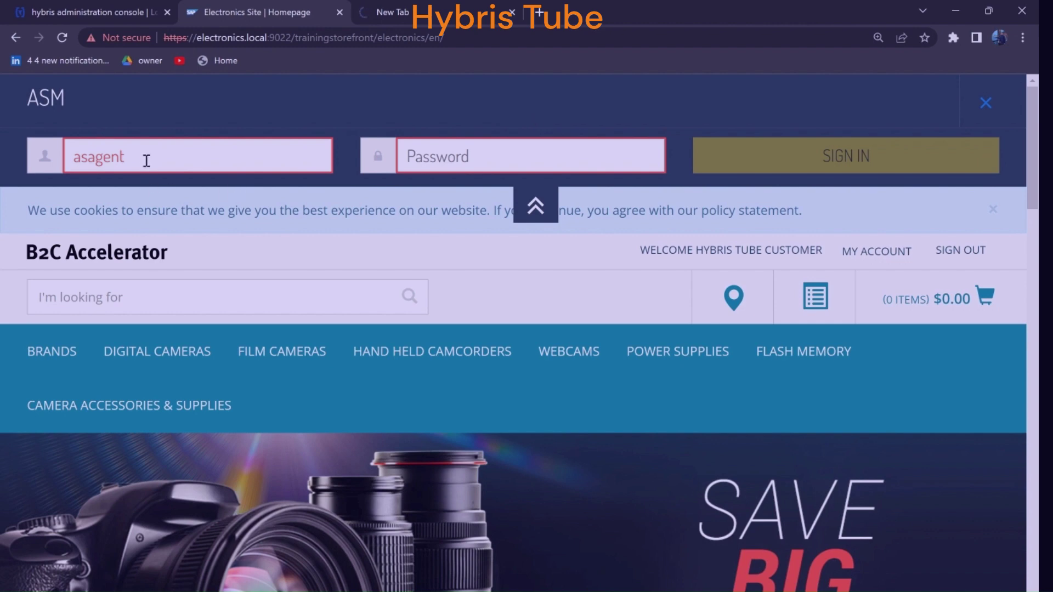
drag(146, 160, 53, 172)
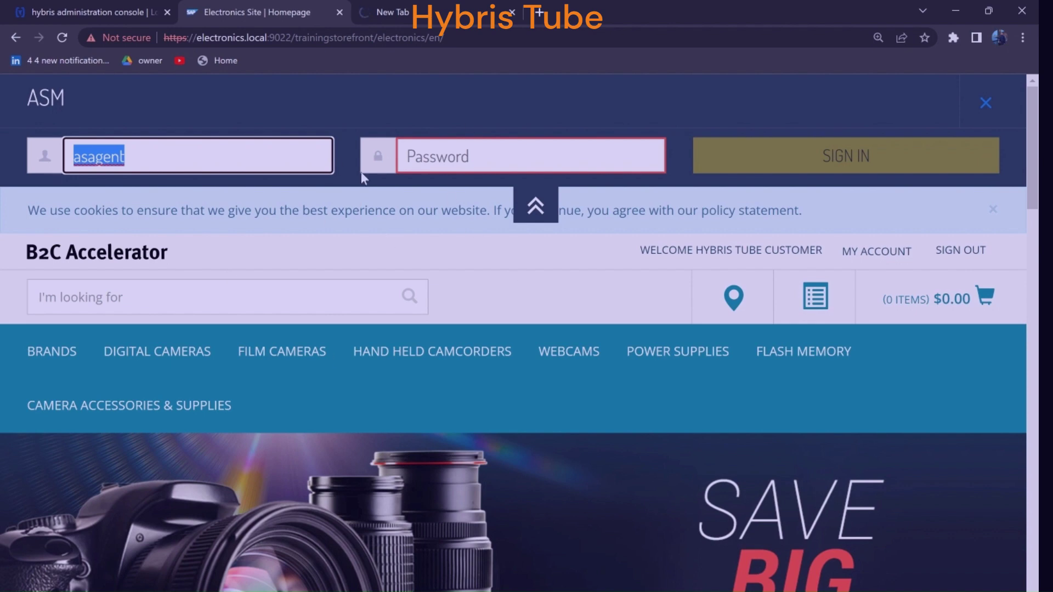
click(393, 19)
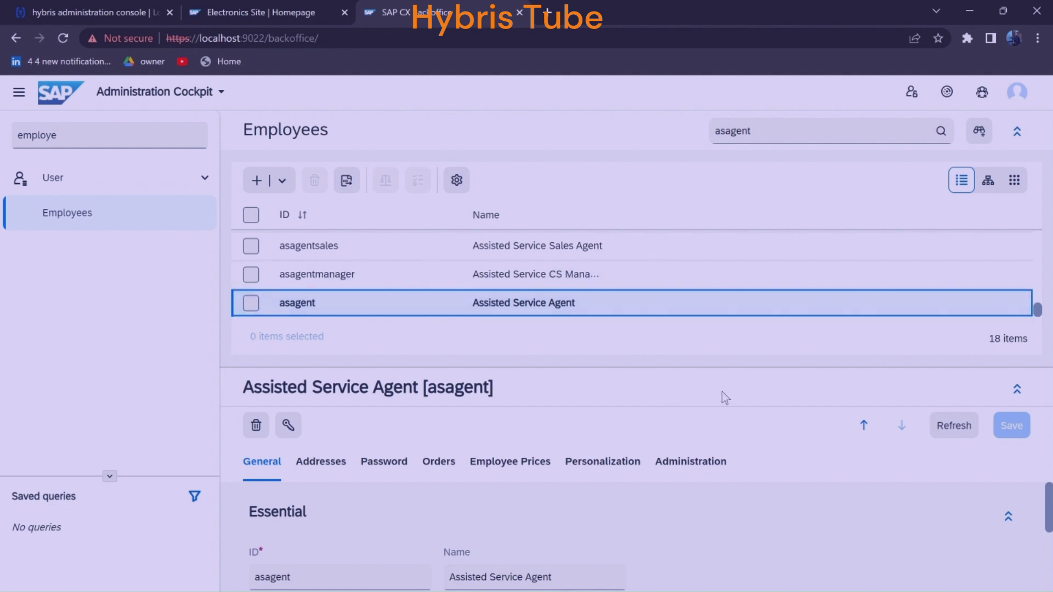
Enlarge asagent's details, show its Password tab with Disable Login False, then return to the storefront
drag(735, 369, 733, 152)
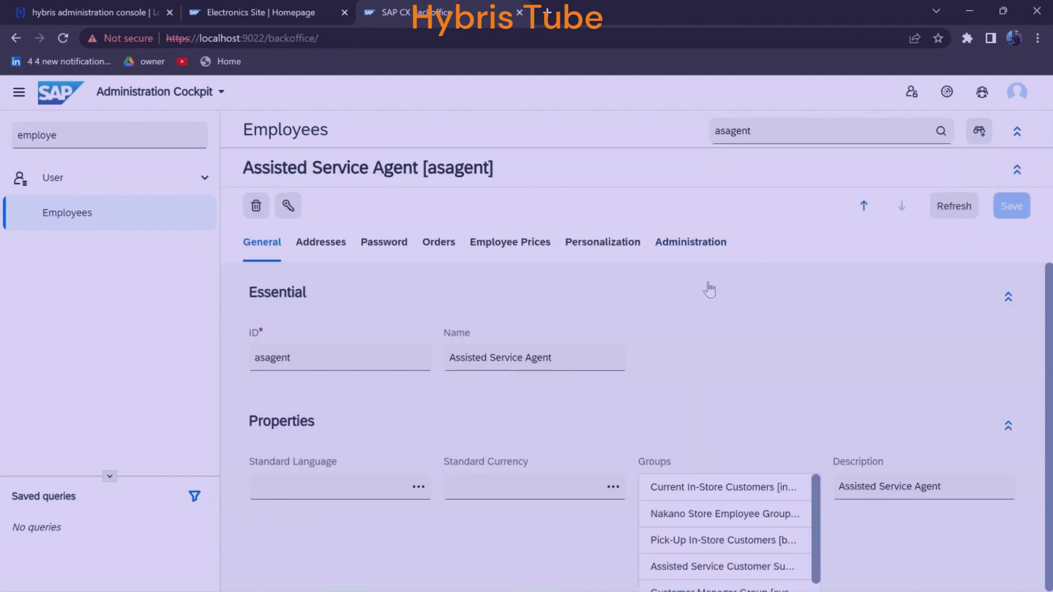
click(383, 248)
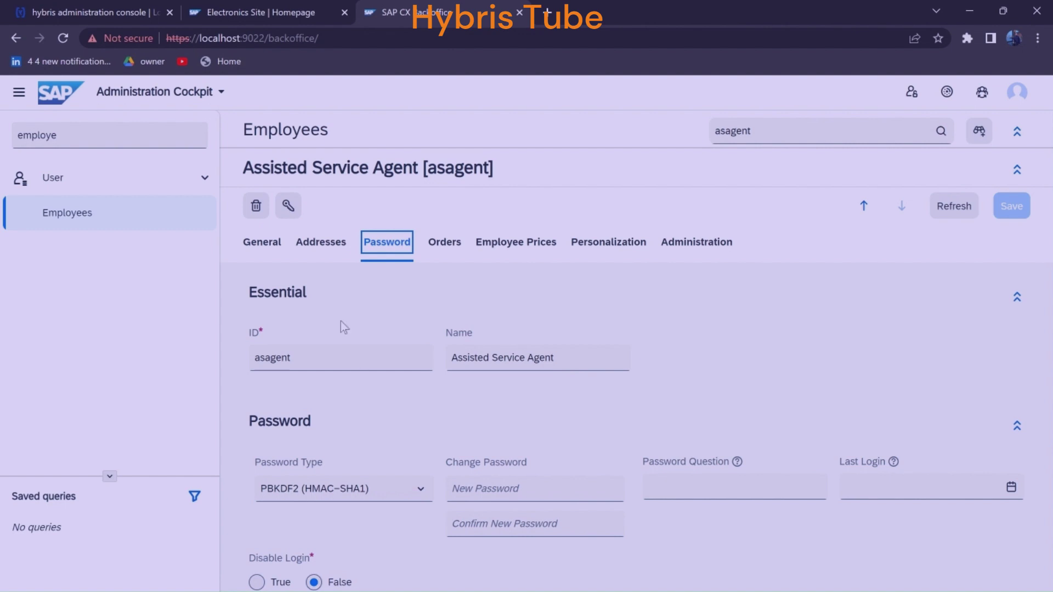
click(241, 12)
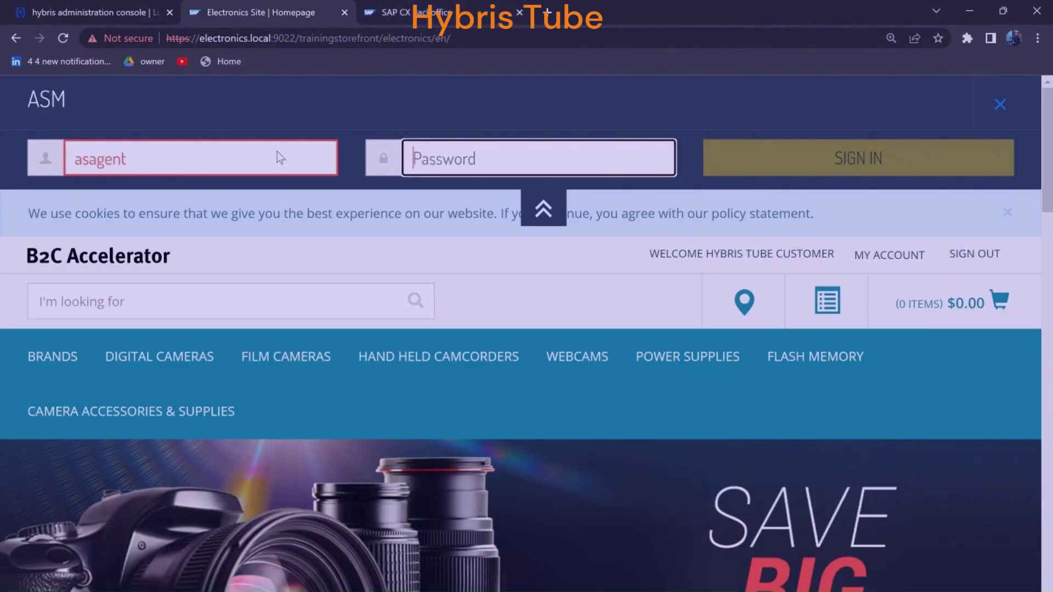
text(1234567)
click(831, 165)
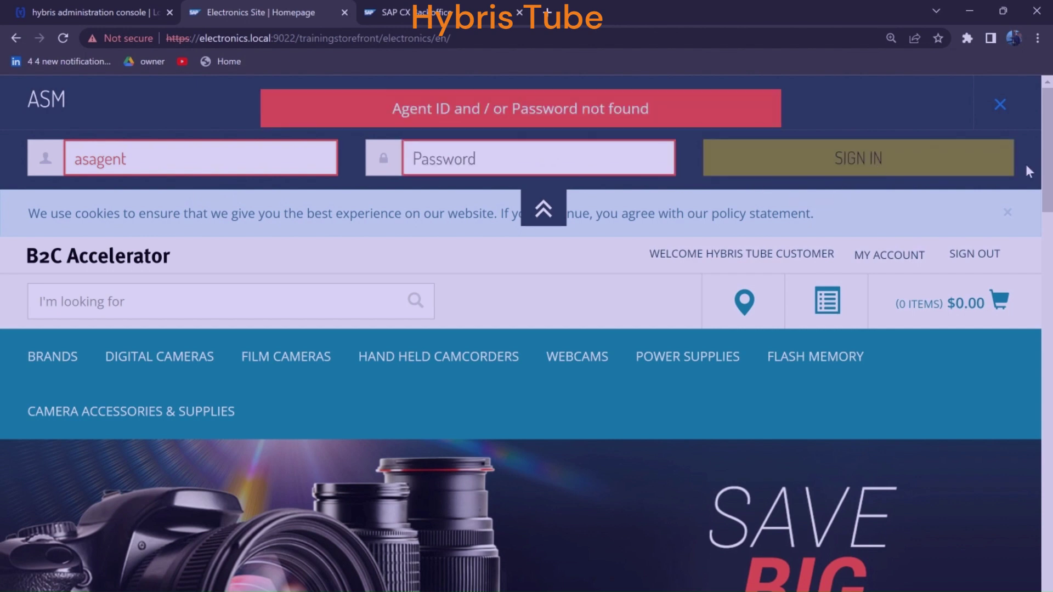
click(421, 13)
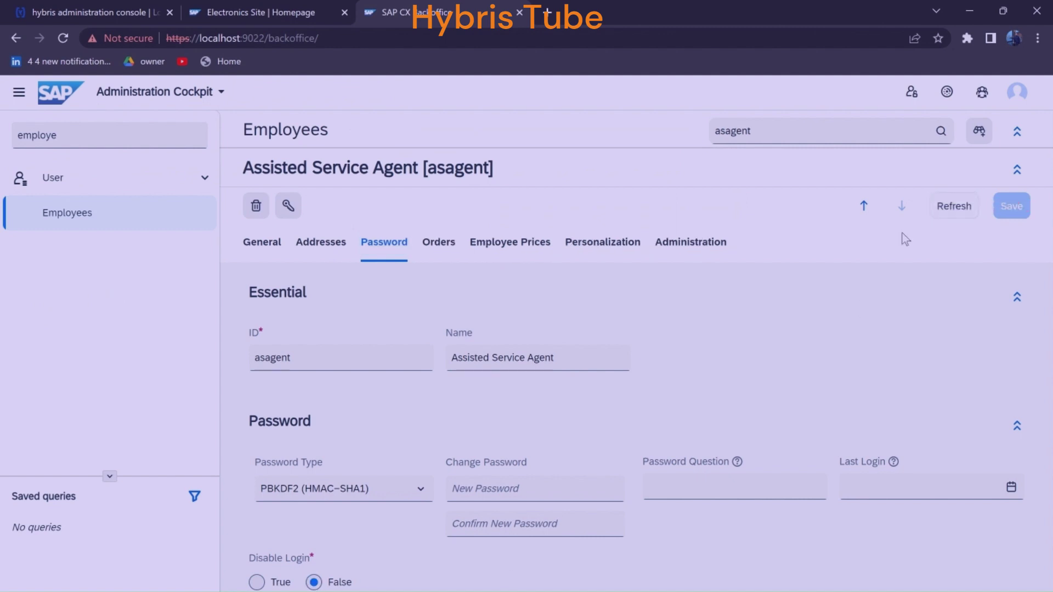
click(256, 12)
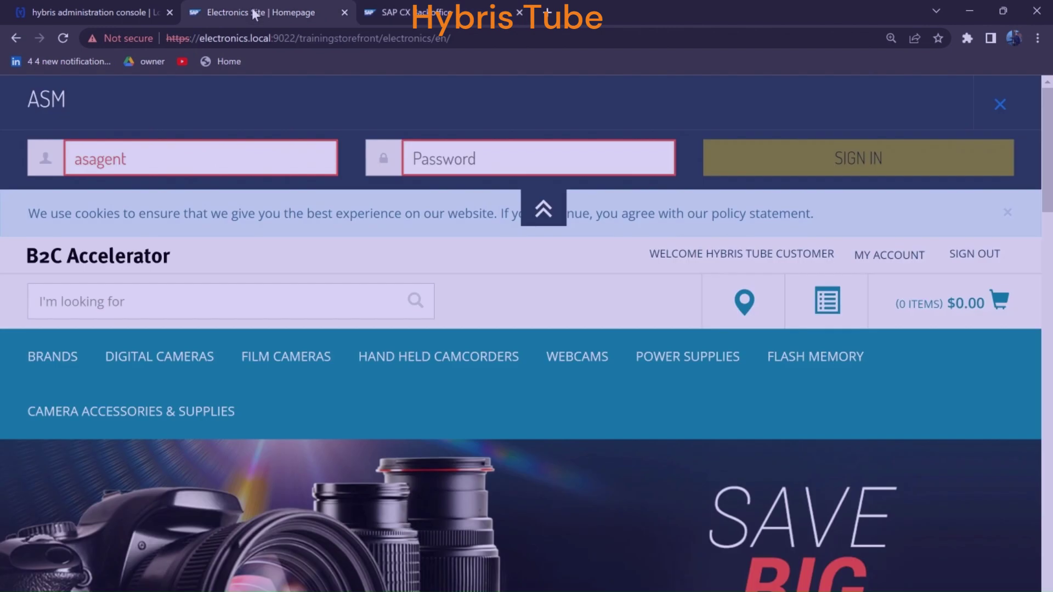
click(469, 164)
text(12345678)
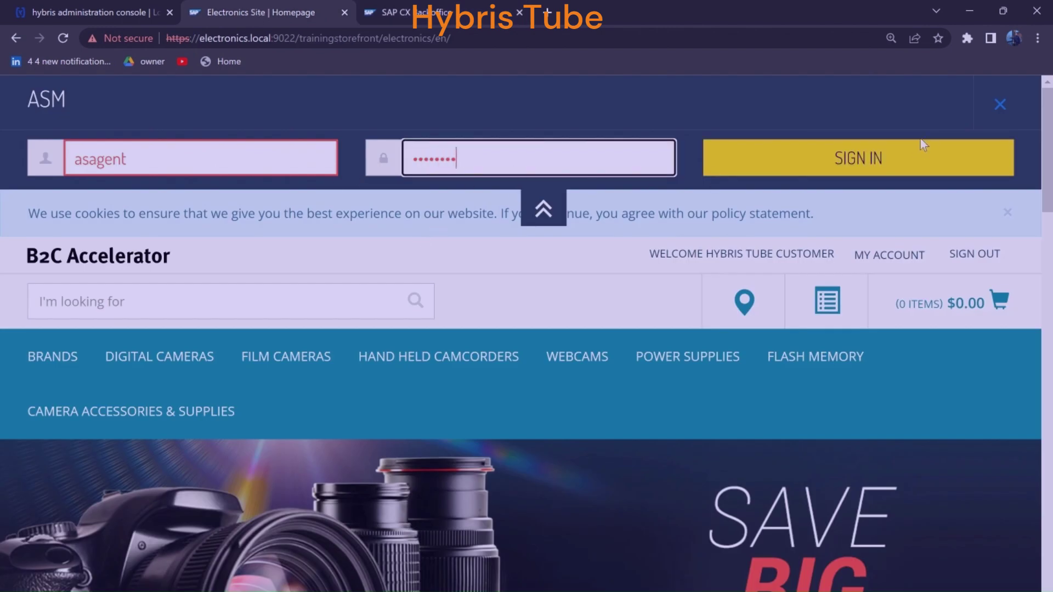
click(849, 170)
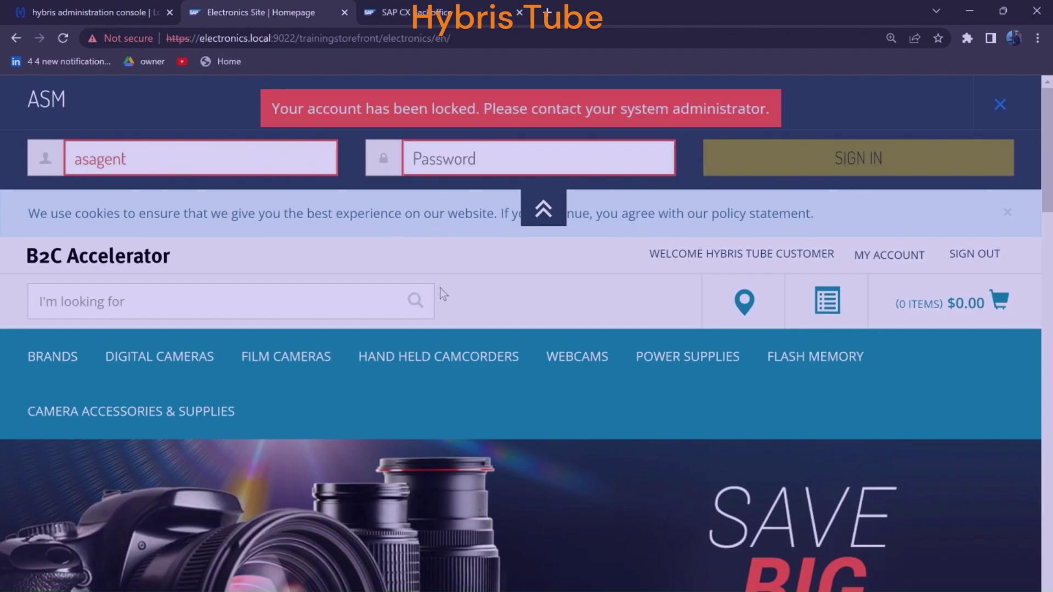
double_click(323, 113)
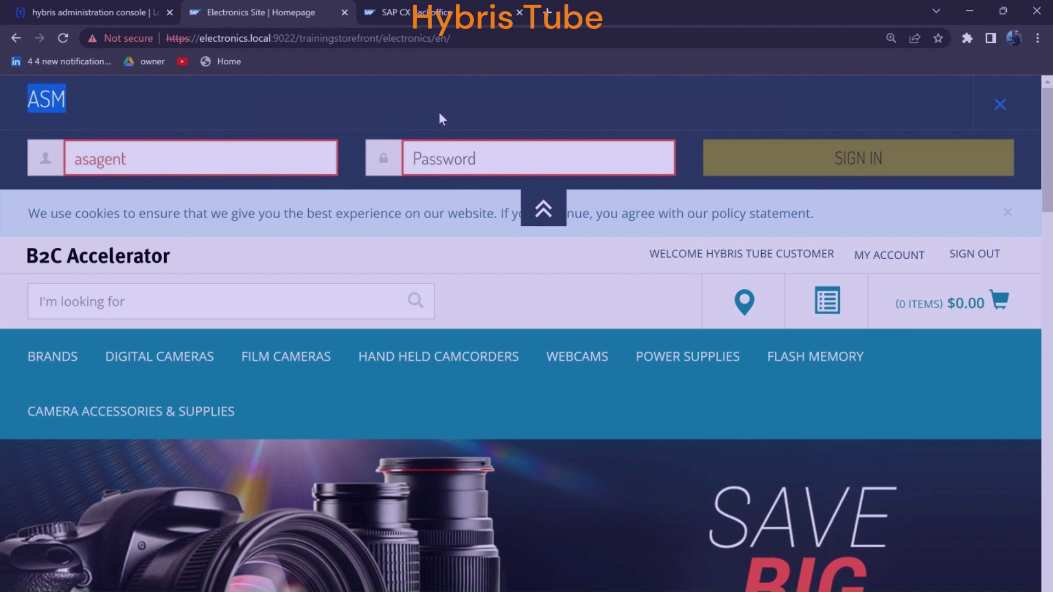
click(450, 17)
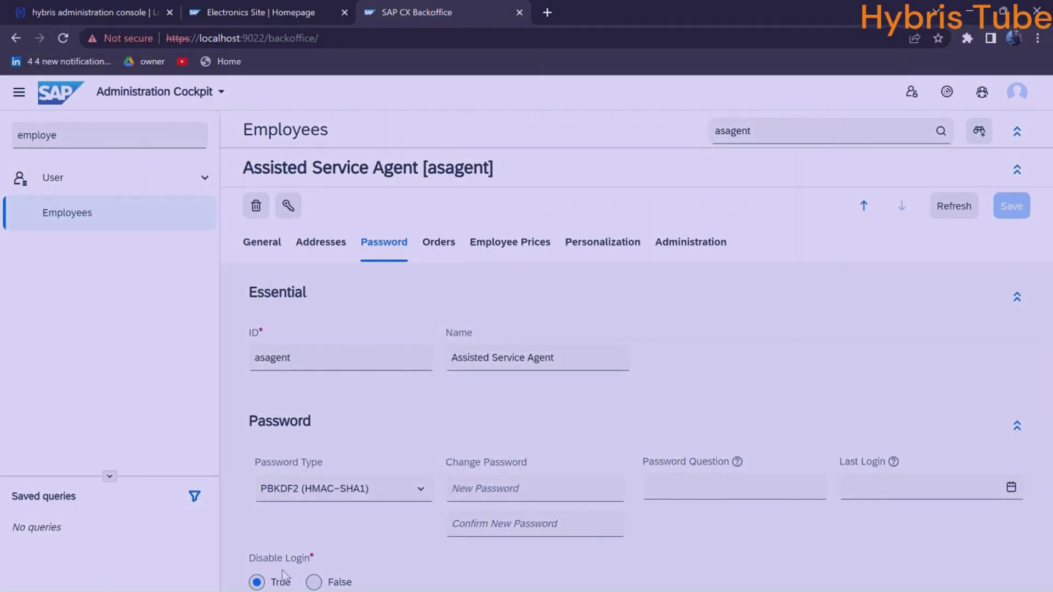
Refresh asagent's record to show Disable Login now True, then go back to the storefront and notes
click(284, 570)
click(257, 22)
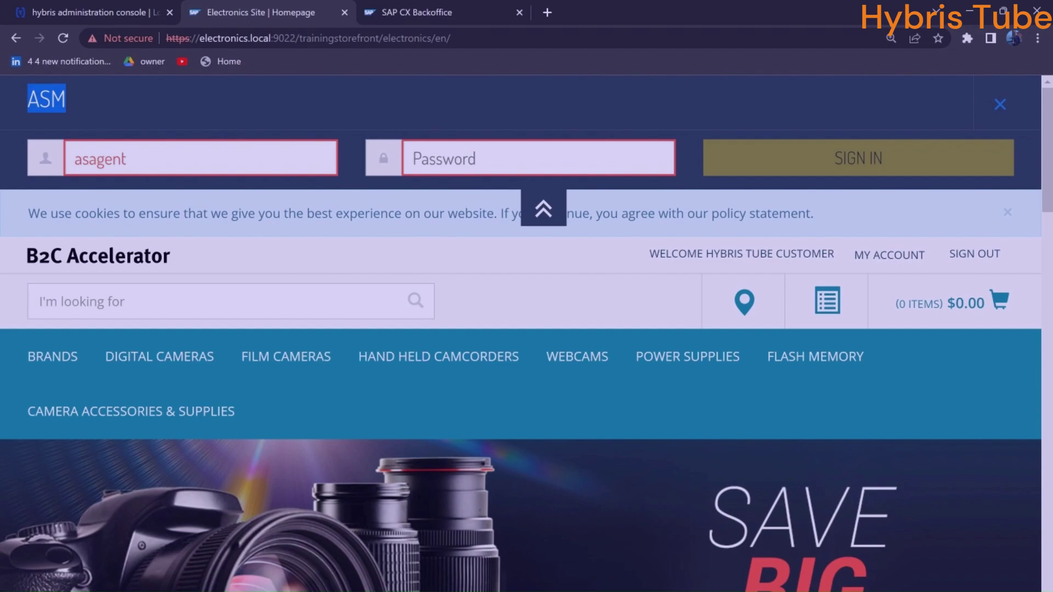
key(alt+Tab)
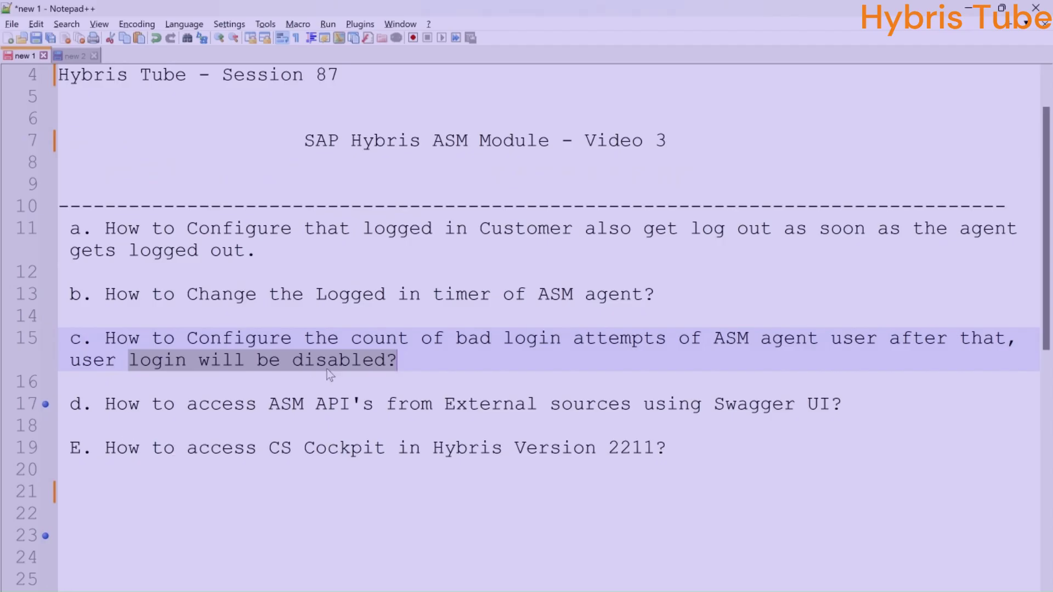
Highlight the bad-login-attempts question on line 15 and the Swagger UI question on line 17
click(406, 363)
drag(399, 360, 109, 338)
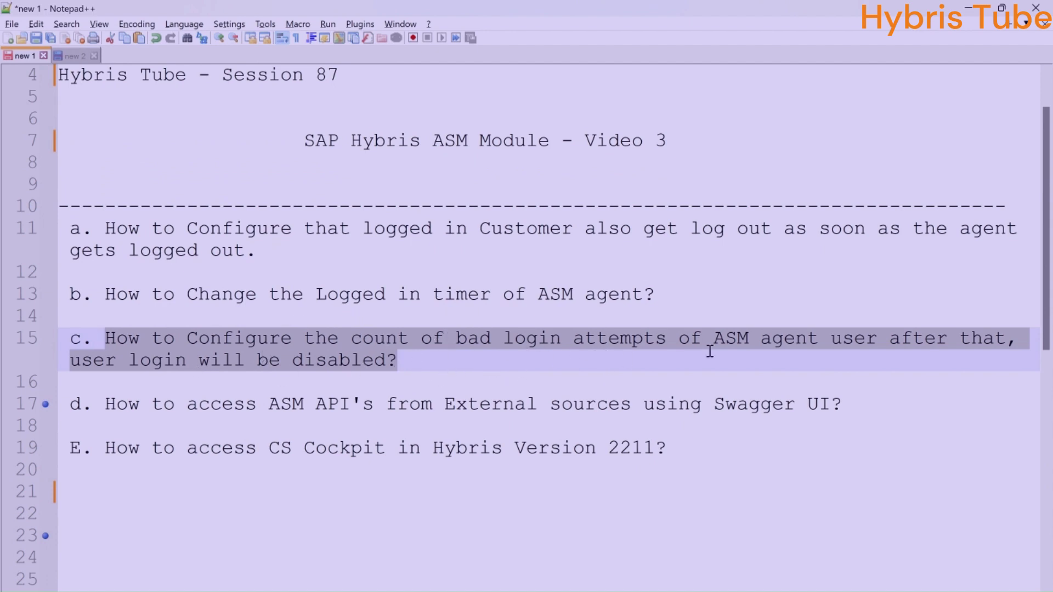
click(419, 368)
drag(440, 362, 103, 336)
drag(116, 405, 842, 415)
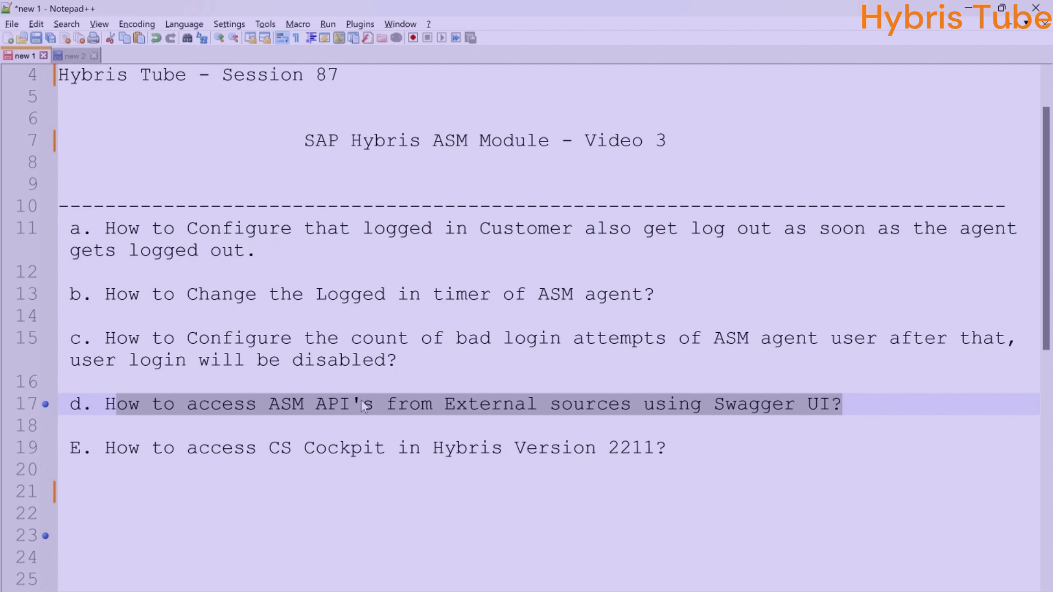
key(alt+Tab)
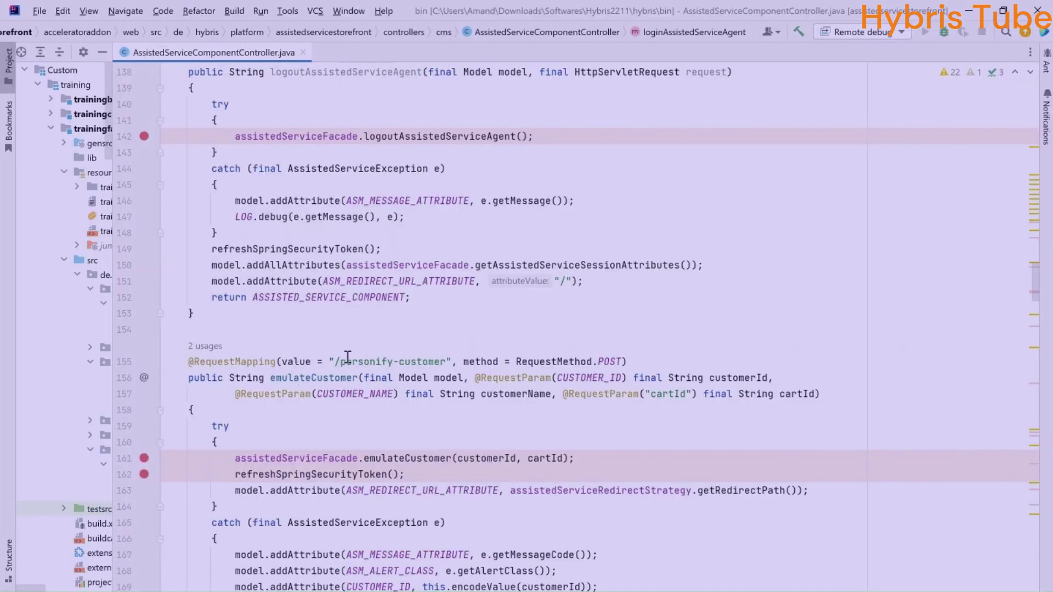
drag(346, 361, 447, 361)
scroll(513, 357, down, 4)
scroll(513, 357, down, 8)
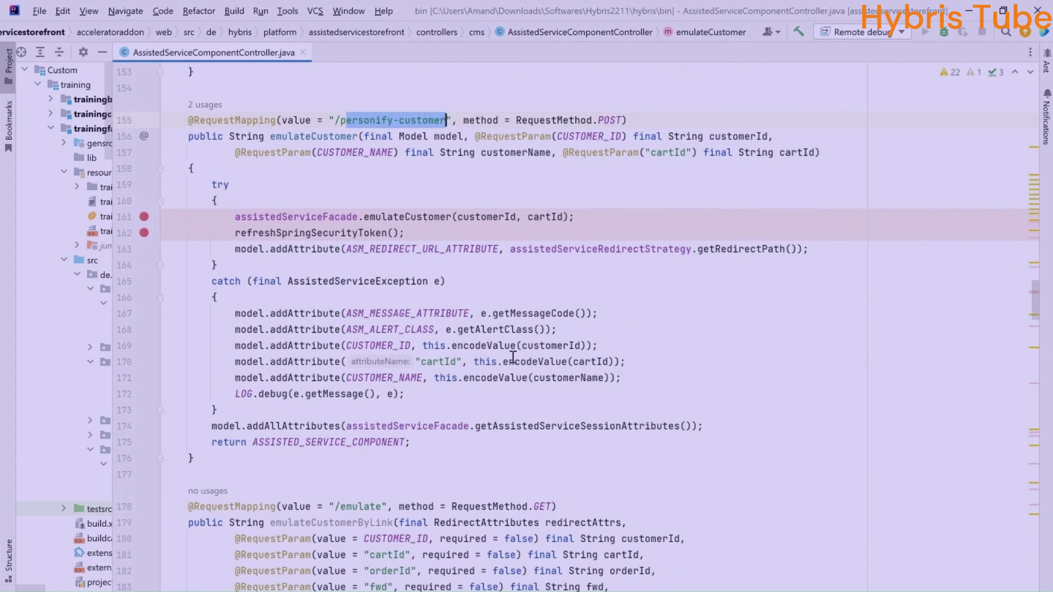
scroll(522, 376, down, 13)
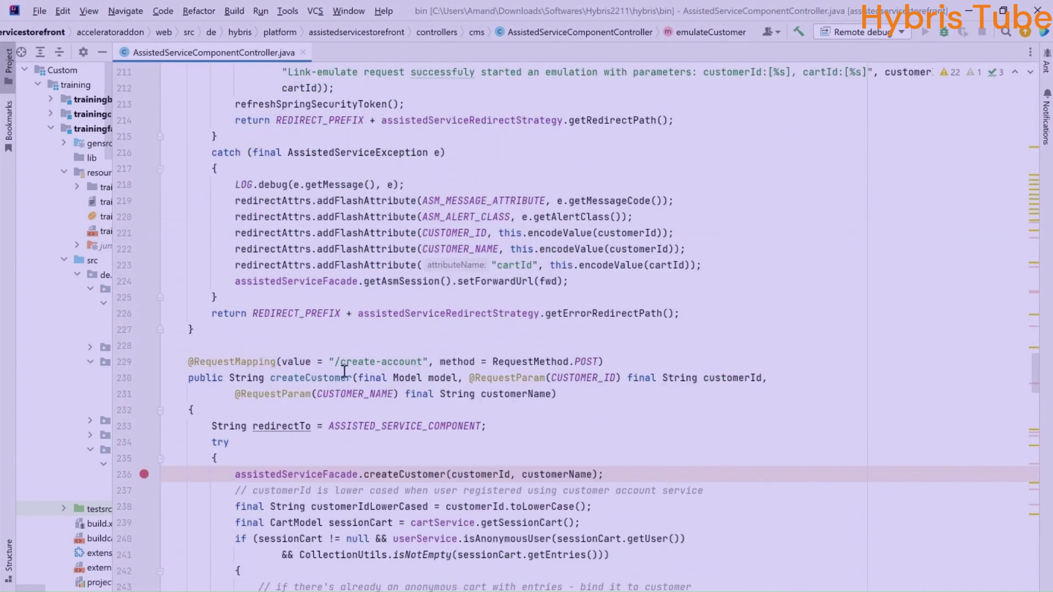
drag(264, 362, 423, 362)
scroll(423, 362, up, 12)
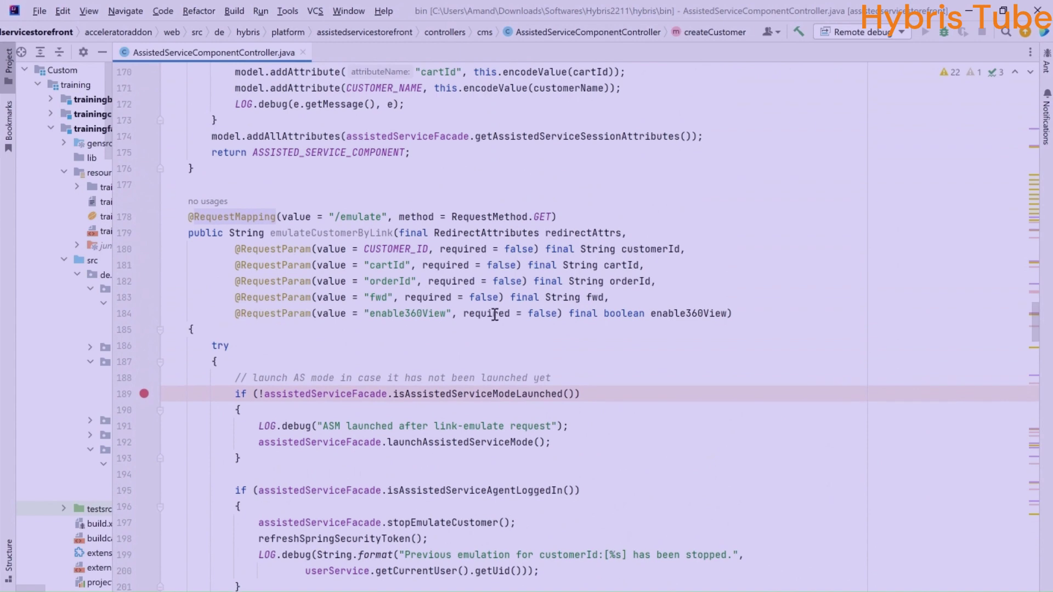
scroll(441, 307, up, 1)
drag(280, 268, 406, 268)
click(324, 285)
scroll(547, 265, up, 14)
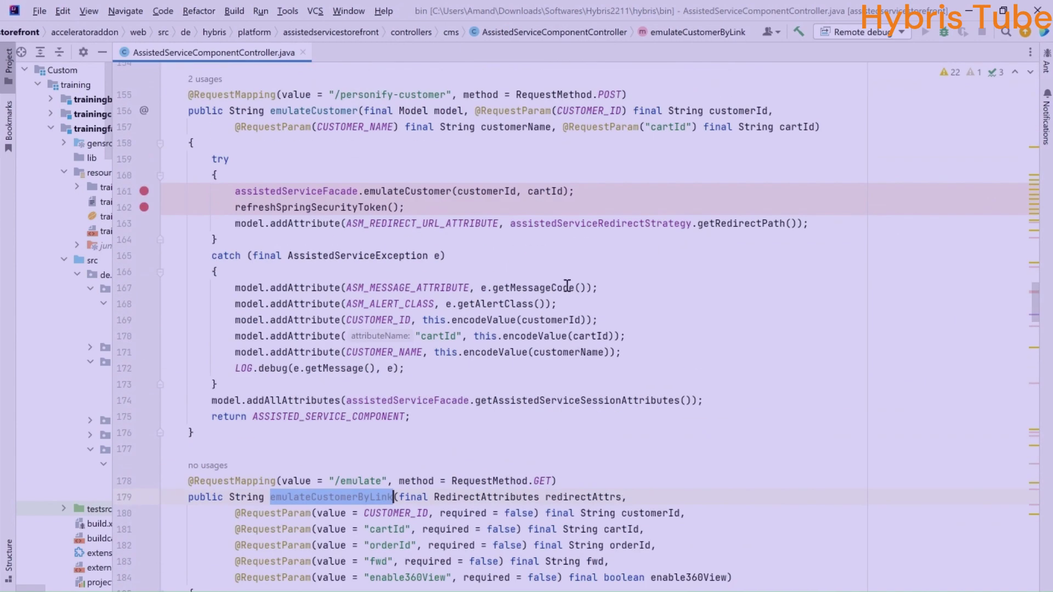
scroll(547, 265, up, 10)
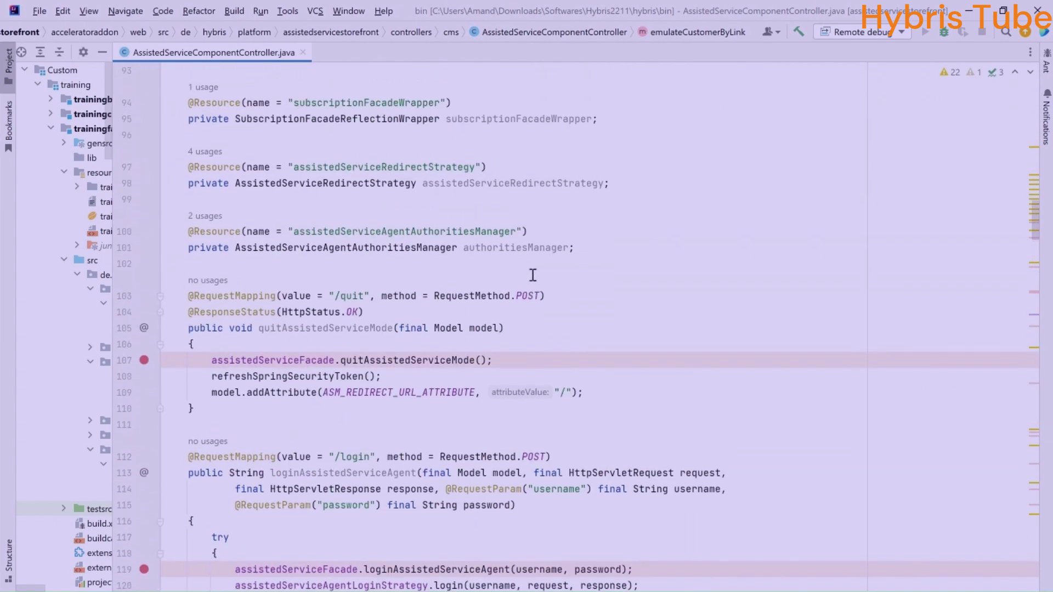
scroll(453, 329, up, 7)
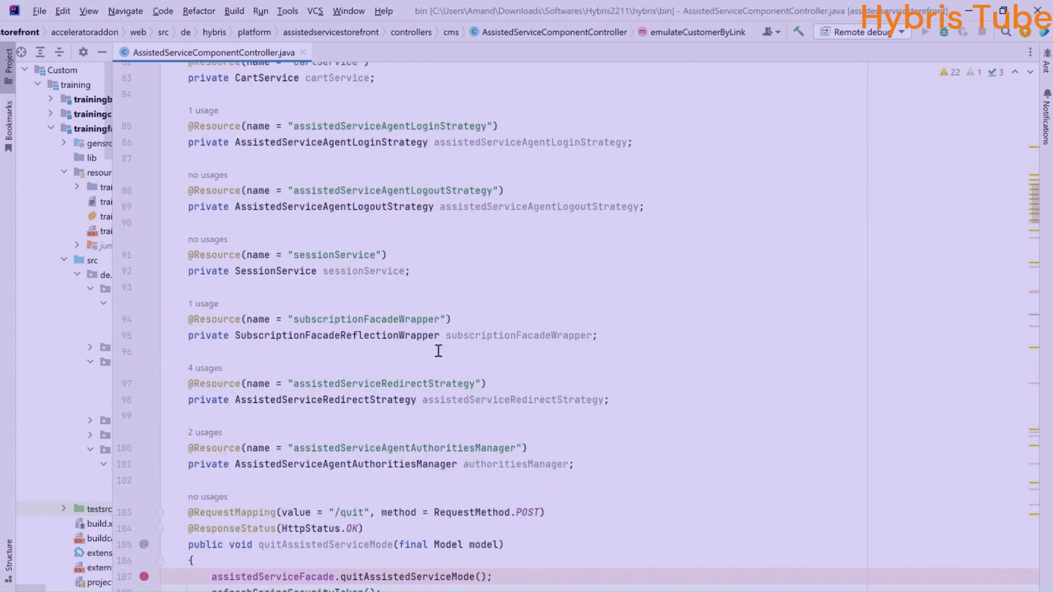
scroll(460, 315, up, 2)
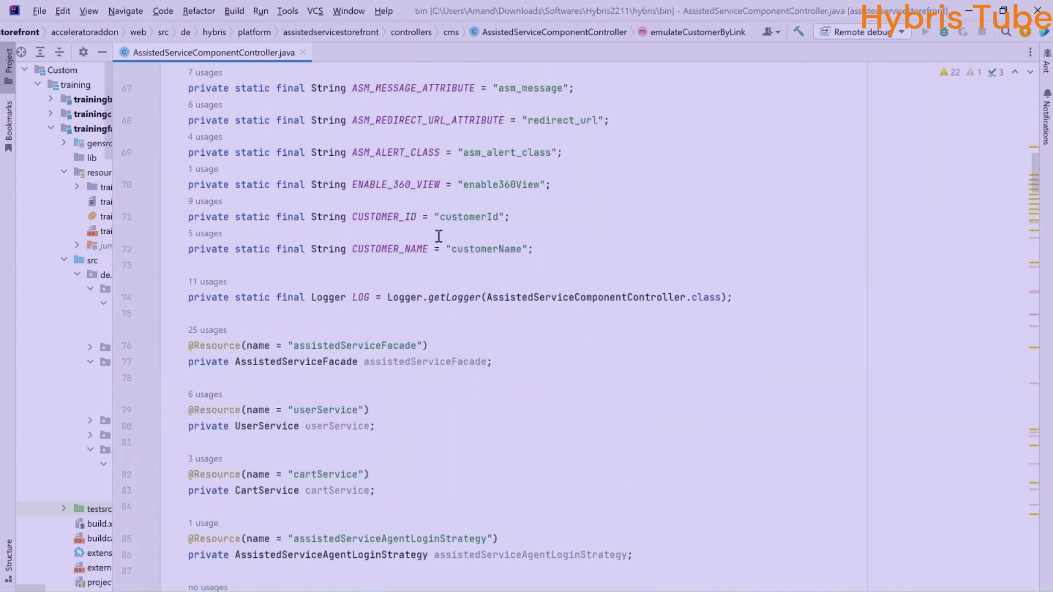
key(alt+Tab)
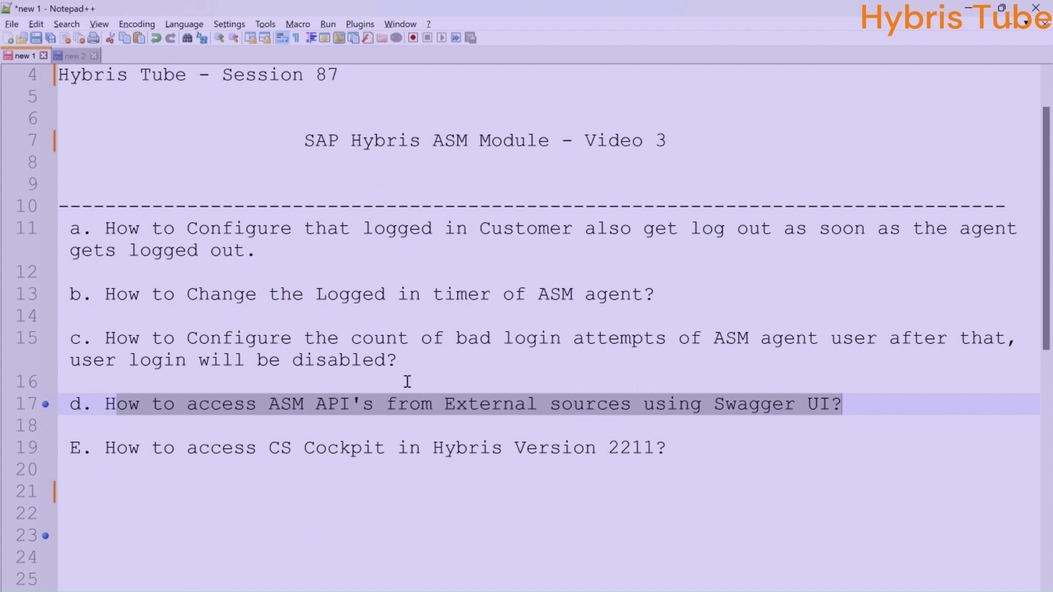
Highlight the Swagger UI question, topics a through d, then the CS Cockpit question on line 19
click(95, 413)
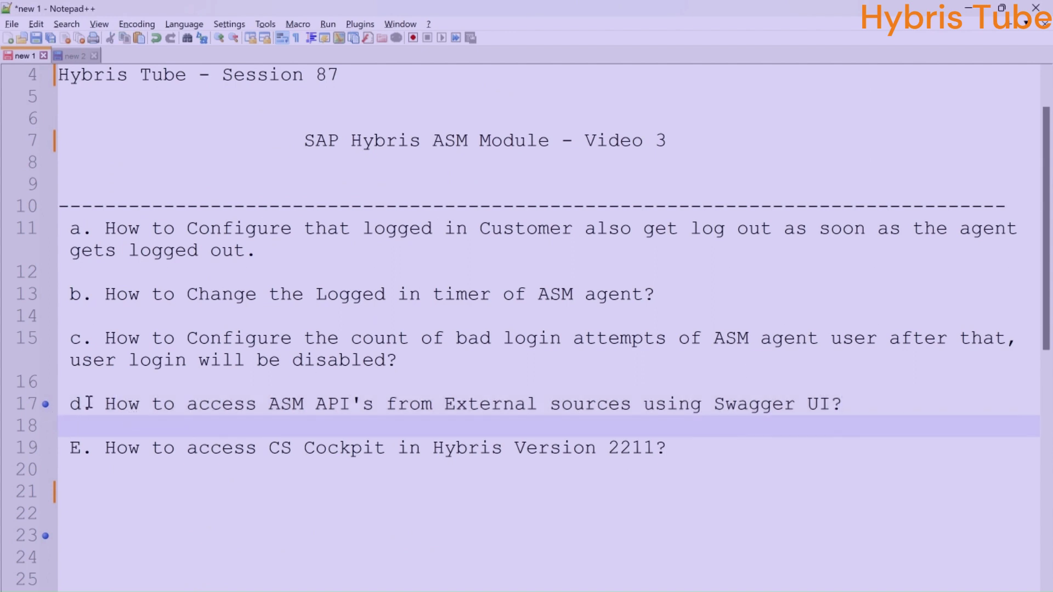
drag(92, 404, 919, 396)
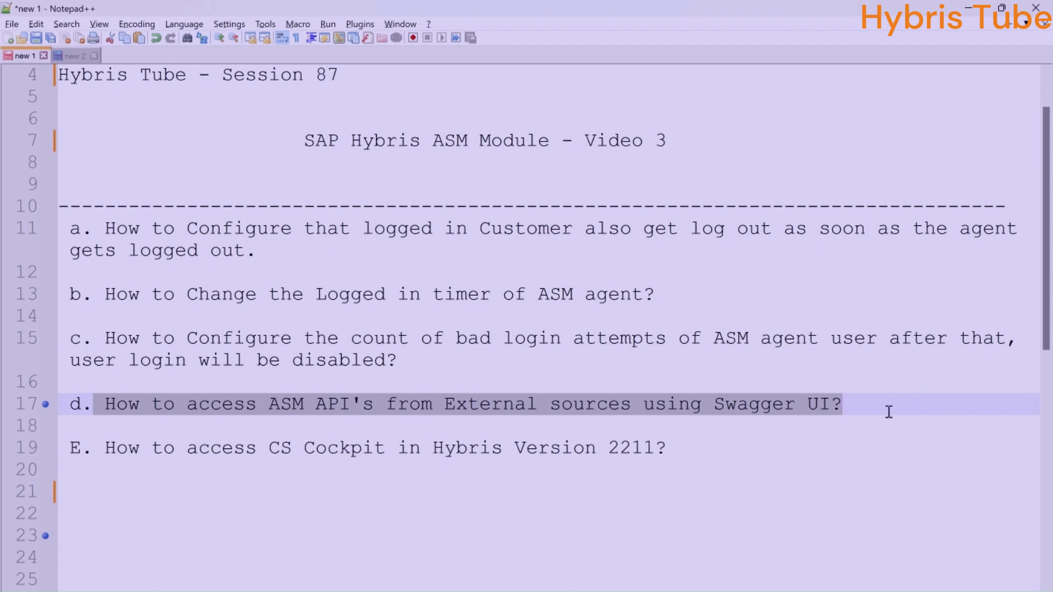
drag(886, 411, 58, 235)
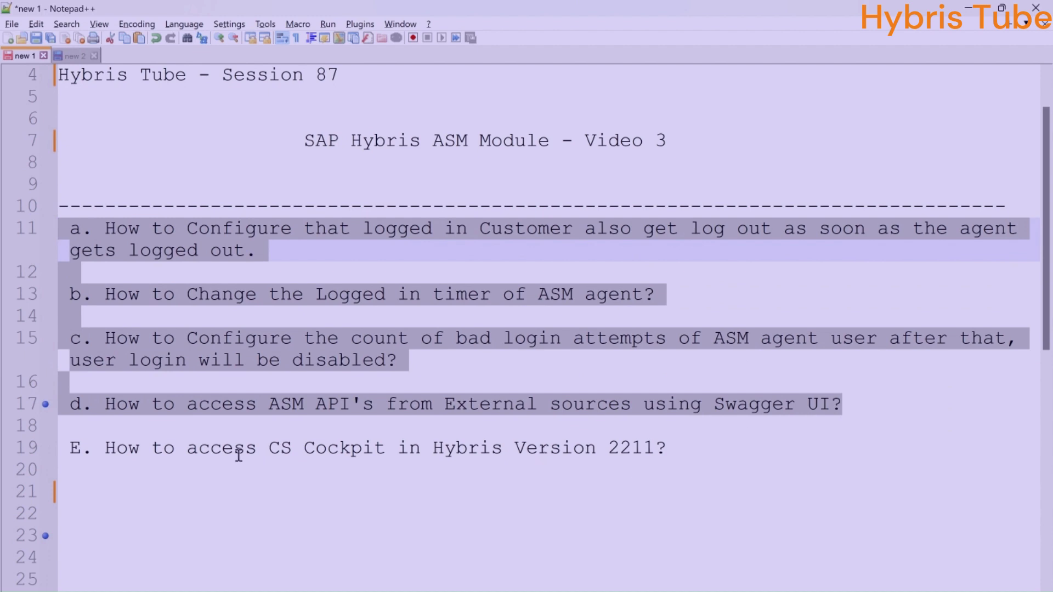
click(193, 454)
drag(195, 454, 524, 453)
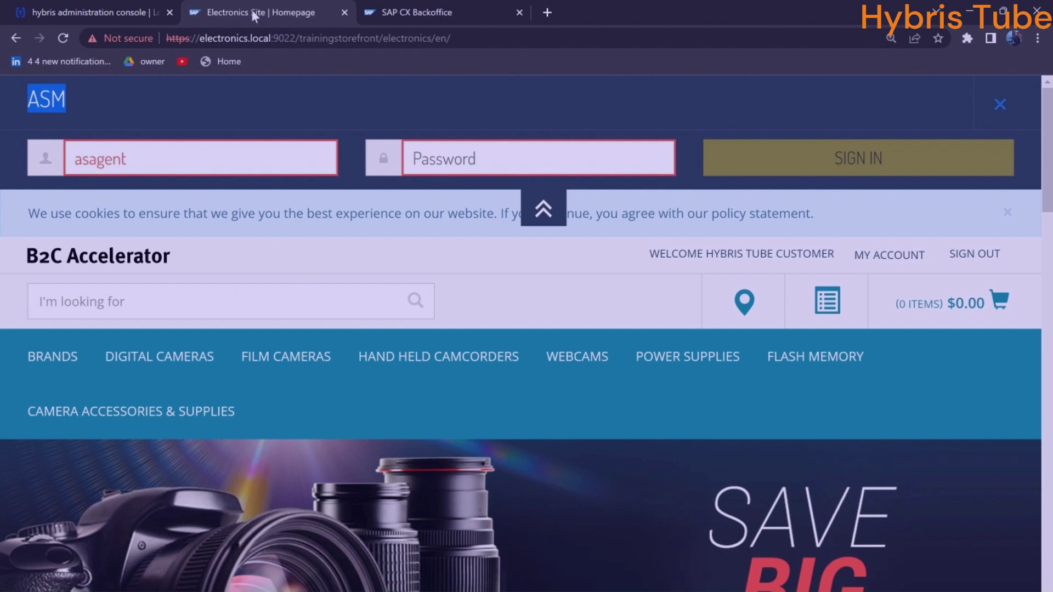
Change the Backoffice address to localhost:9022/cscockpit and load it
click(481, 13)
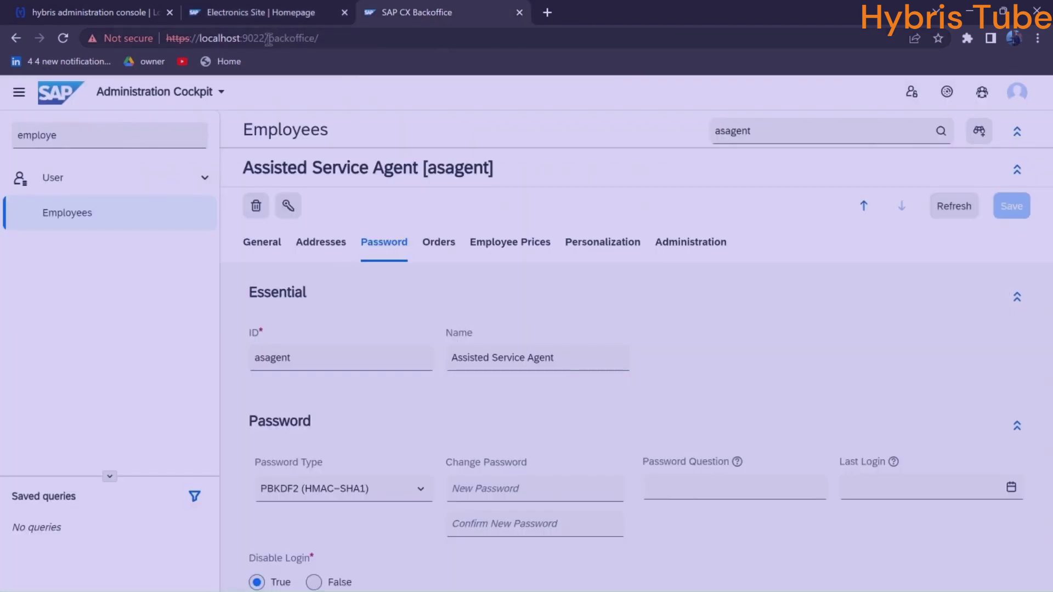
drag(268, 37, 599, 41)
text(csc)
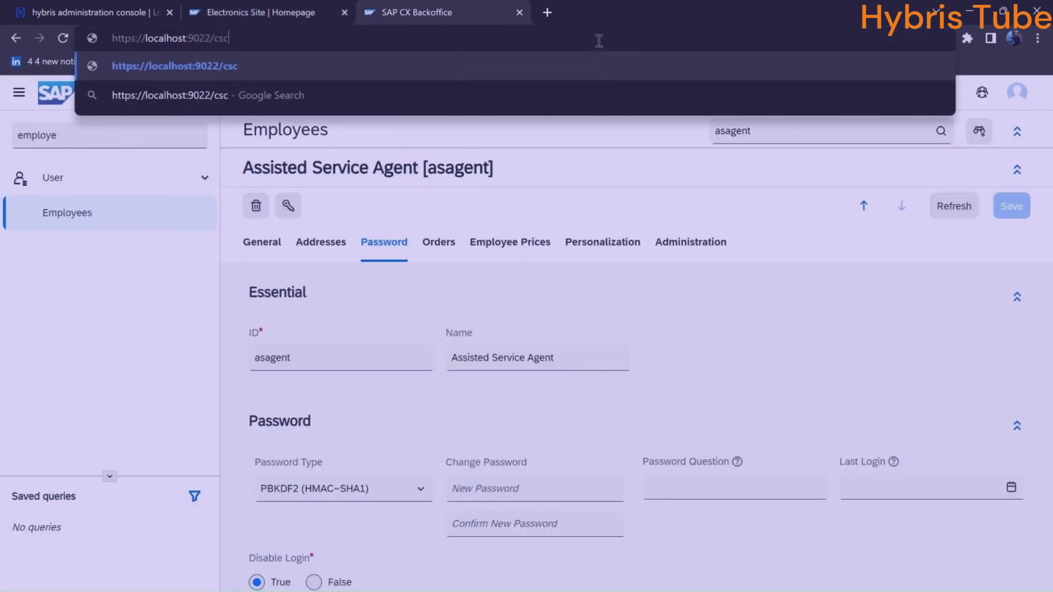
text(ockpit)
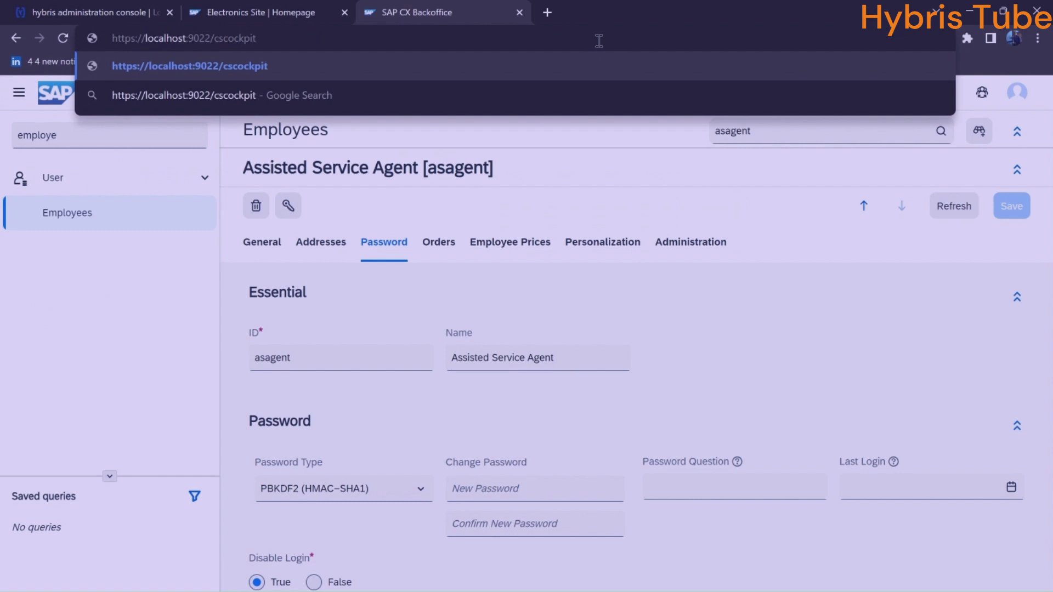
key(ctrl+a)
key(Return)
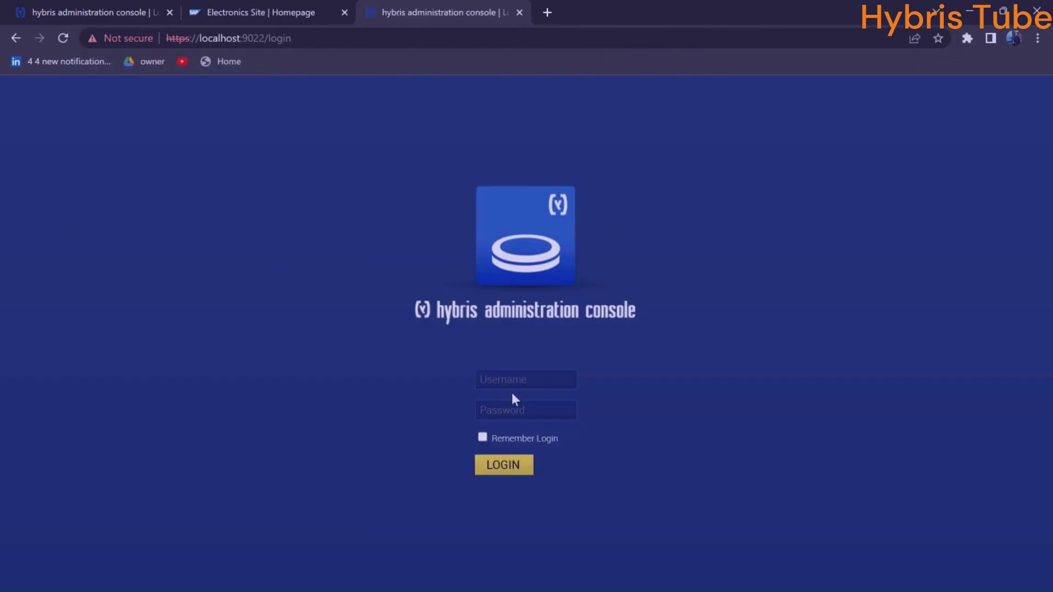
Enter the login credentials, then after the 404 replace cscockpit with backoffice and load it
text(admin)
key(Tab)
text(n)
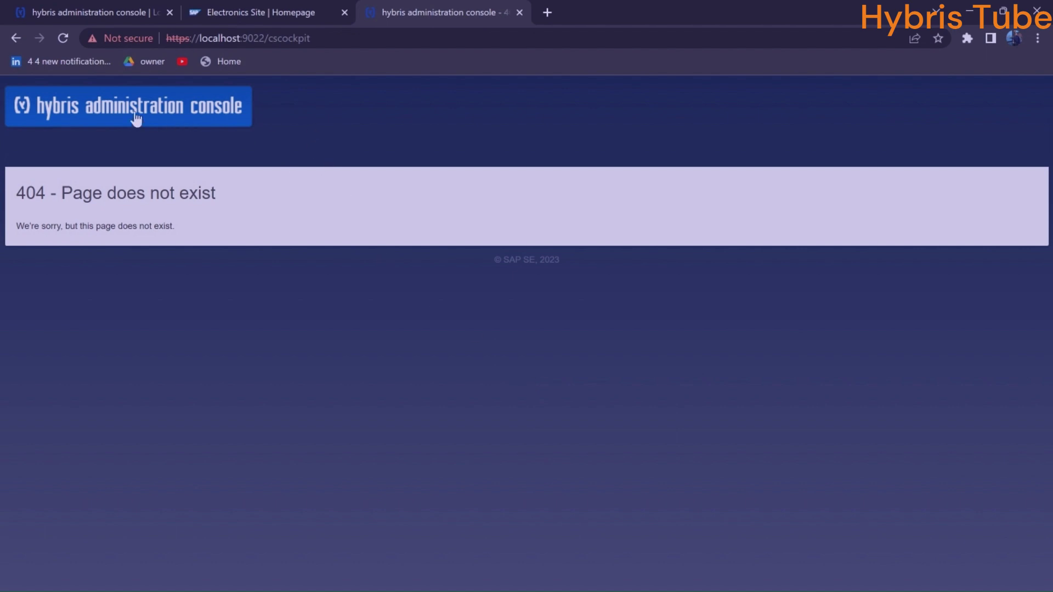
drag(268, 38, 370, 44)
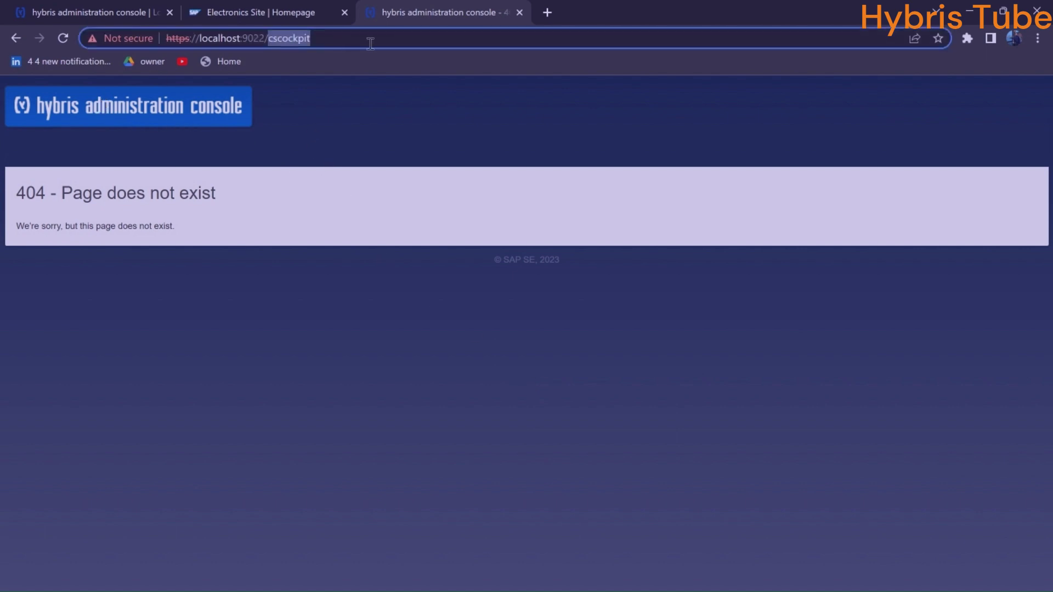
text(backoffice/)
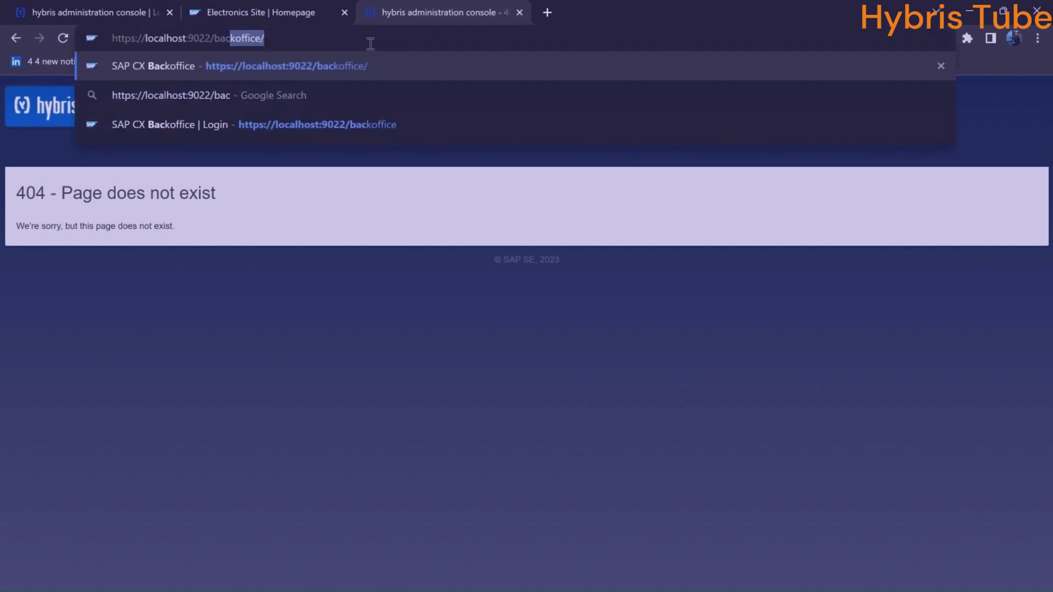
key(Return)
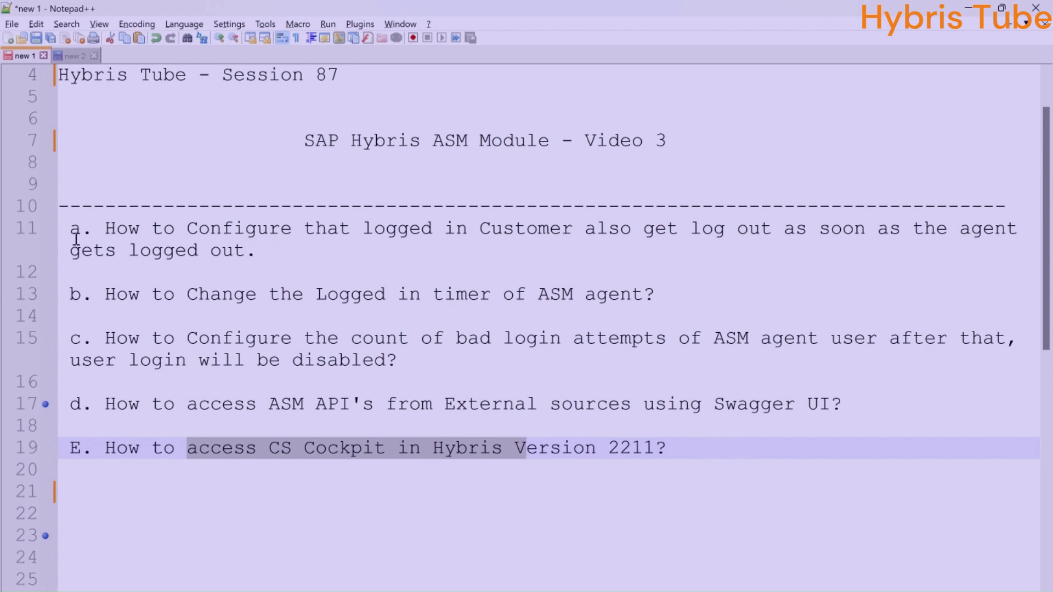
drag(70, 230, 752, 463)
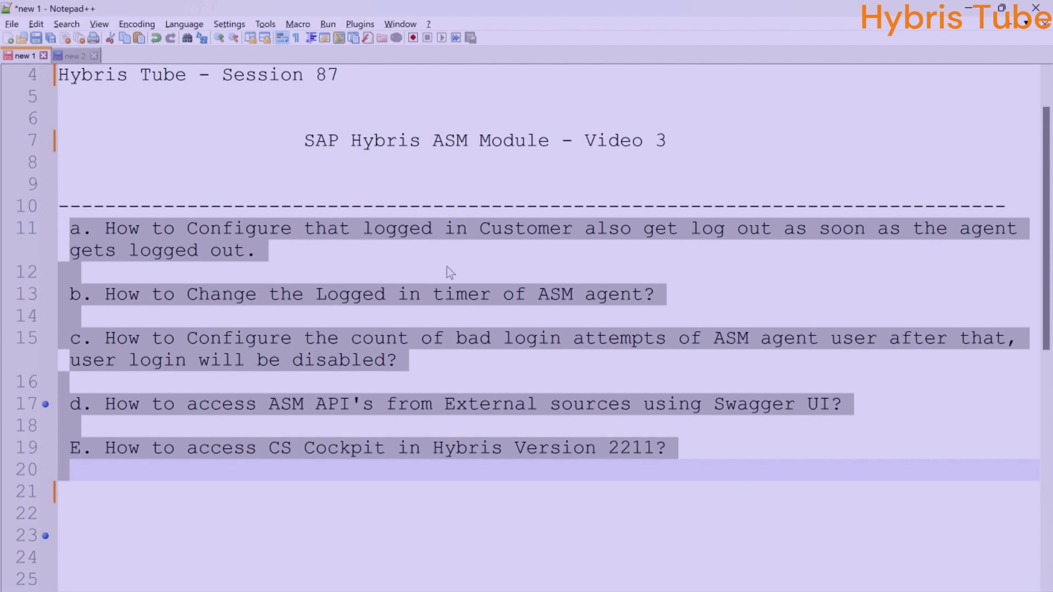
click(301, 258)
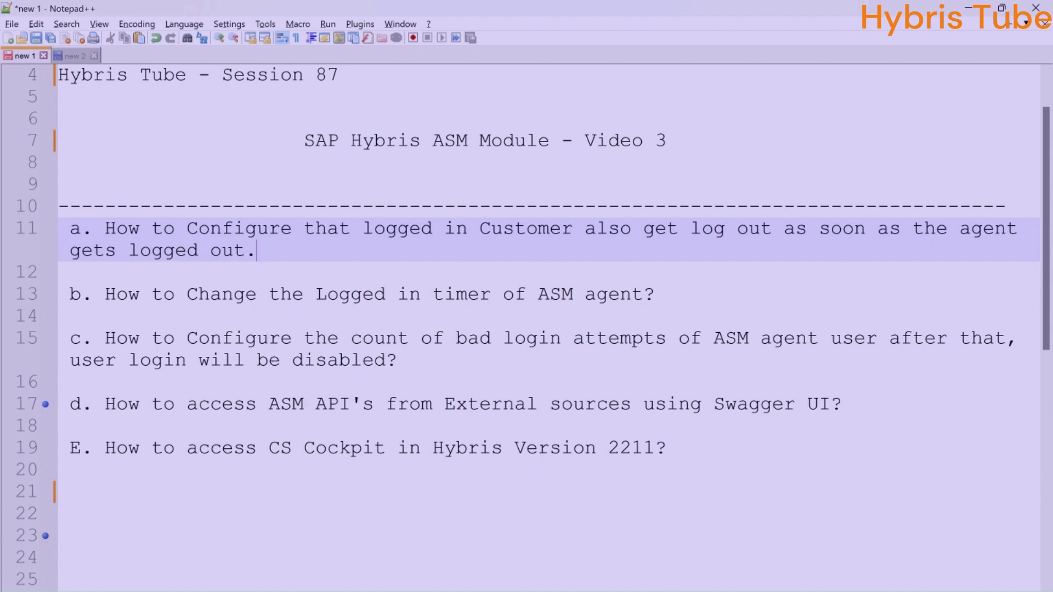
key(alt+Tab)
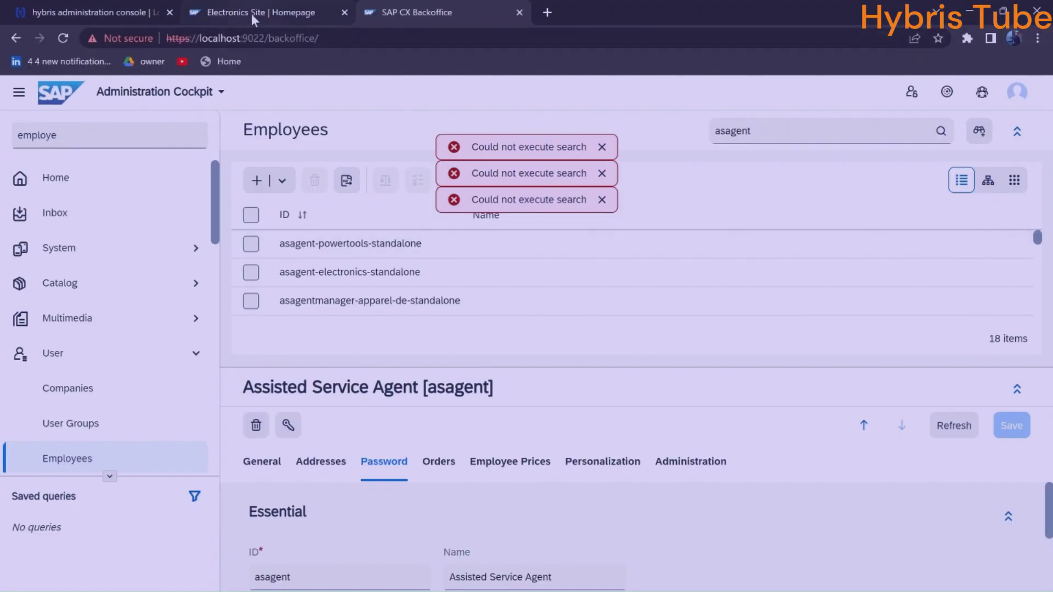
Show the Electronics storefront tab, glance back at Backoffice, then return to the storefront
click(251, 13)
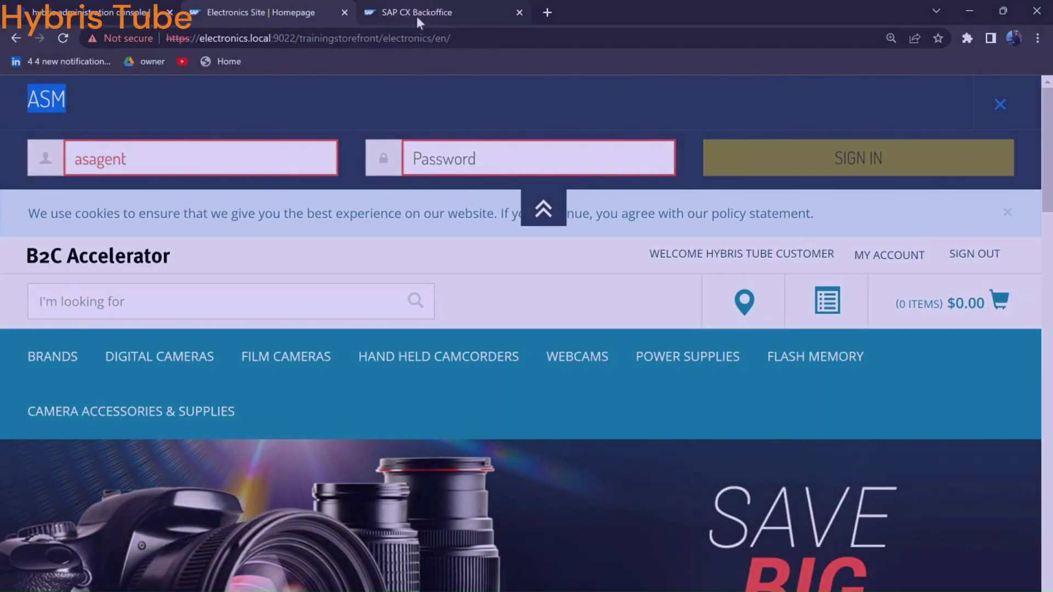
click(416, 15)
click(219, 16)
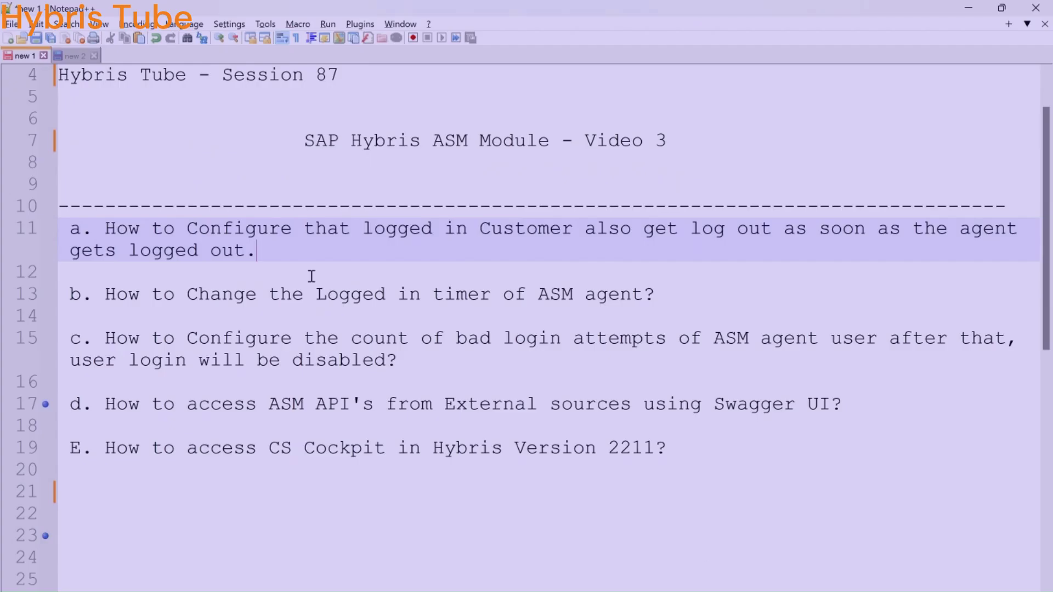
Highlight topic a on line 11 about logging the customer out along with the agent
drag(256, 228, 796, 228)
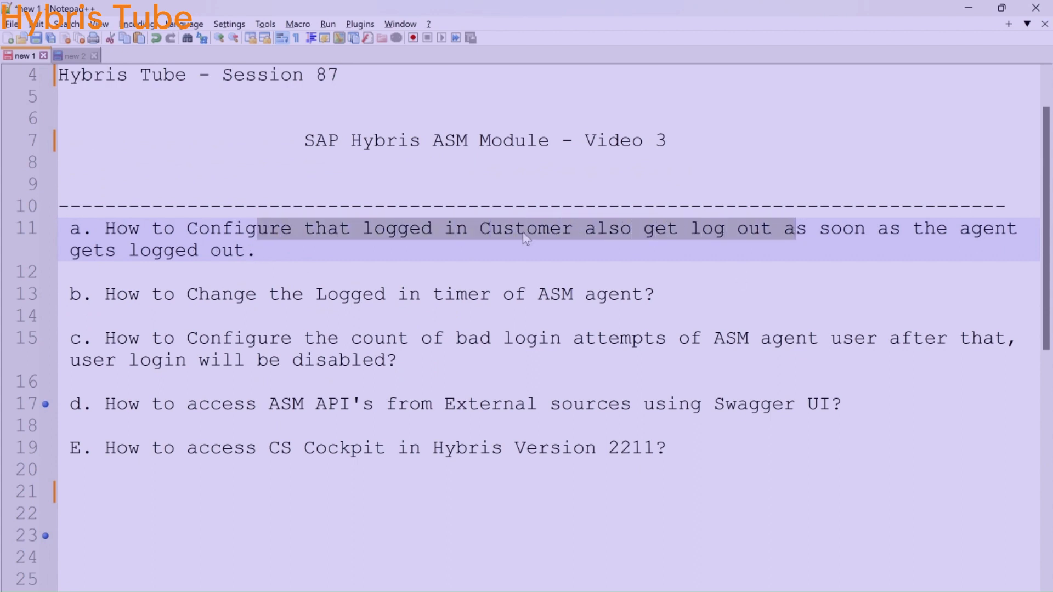
click(268, 251)
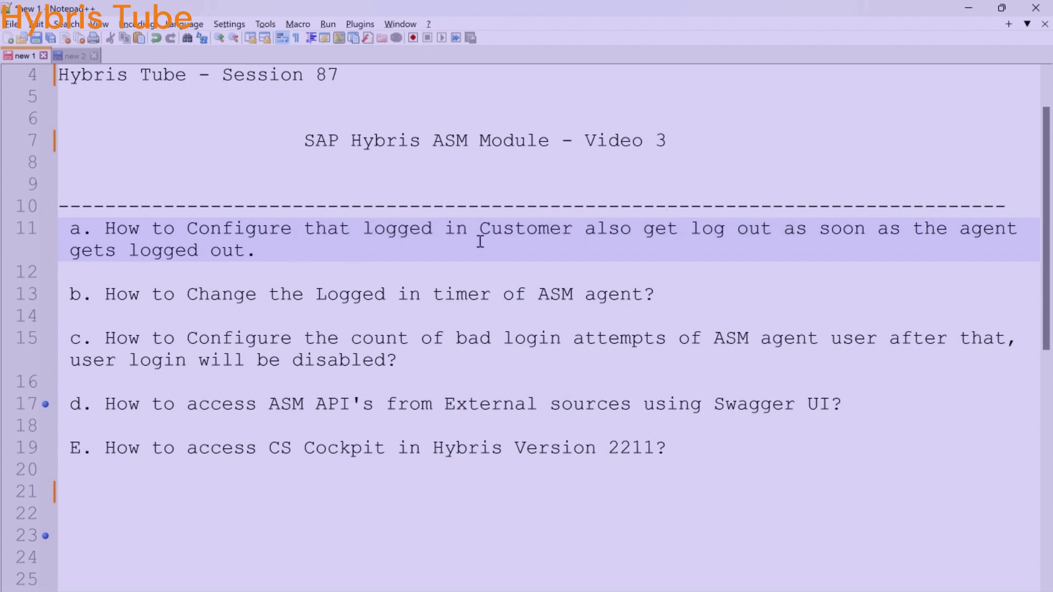
drag(479, 228, 727, 221)
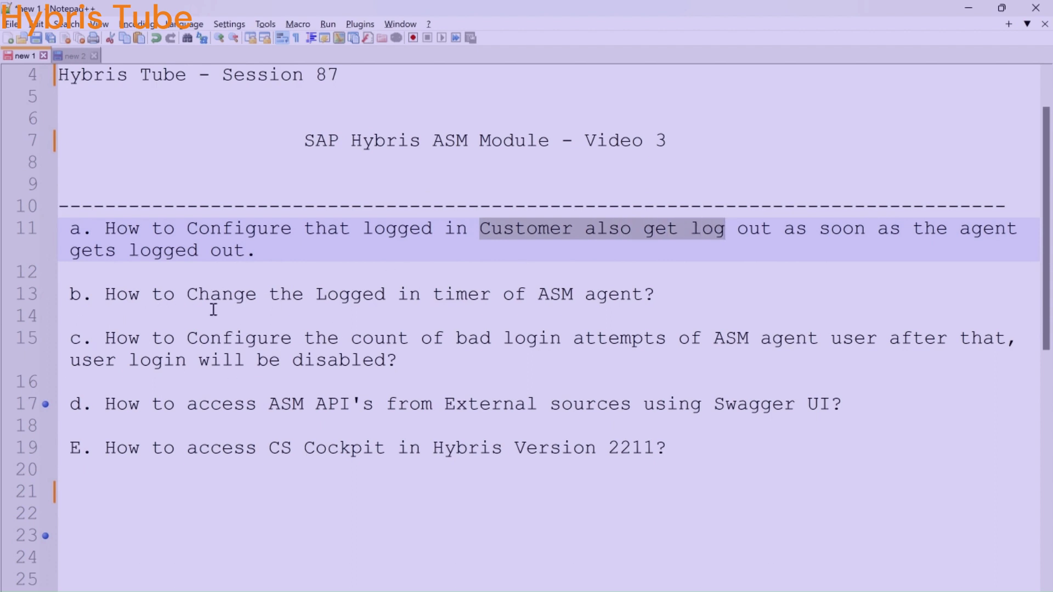
key(Home)
key(shift+End)
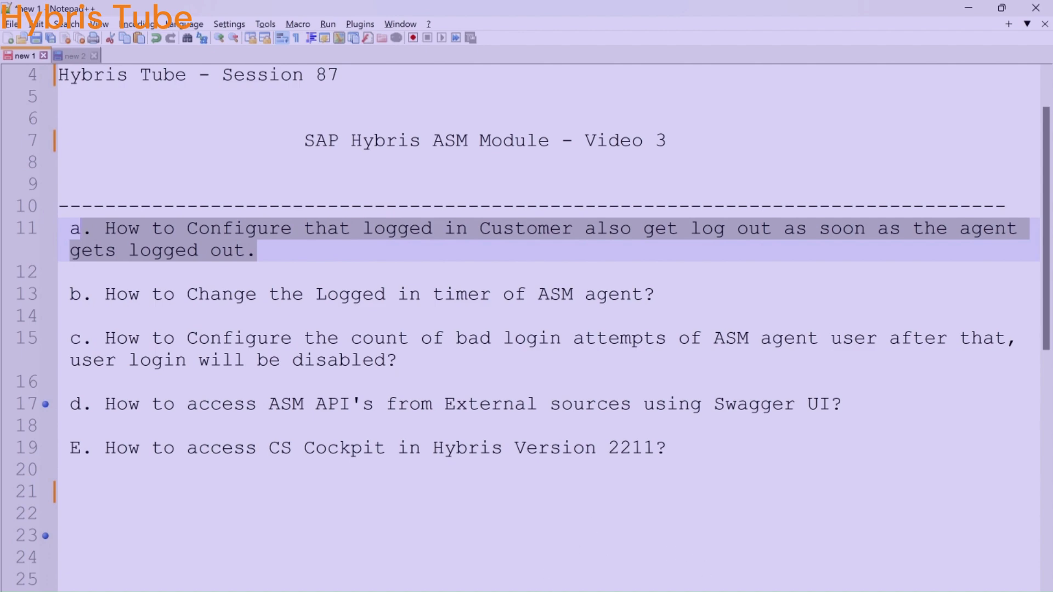
key(alt+Tab)
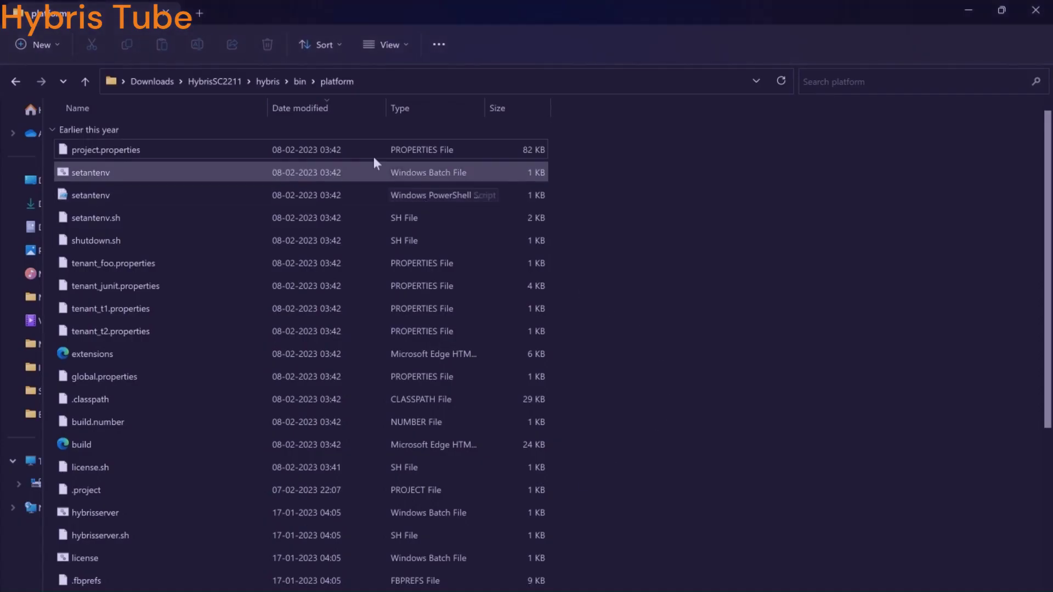
Open local.properties from hybris/config with Edit with Notepad++ and scroll through it
click(268, 81)
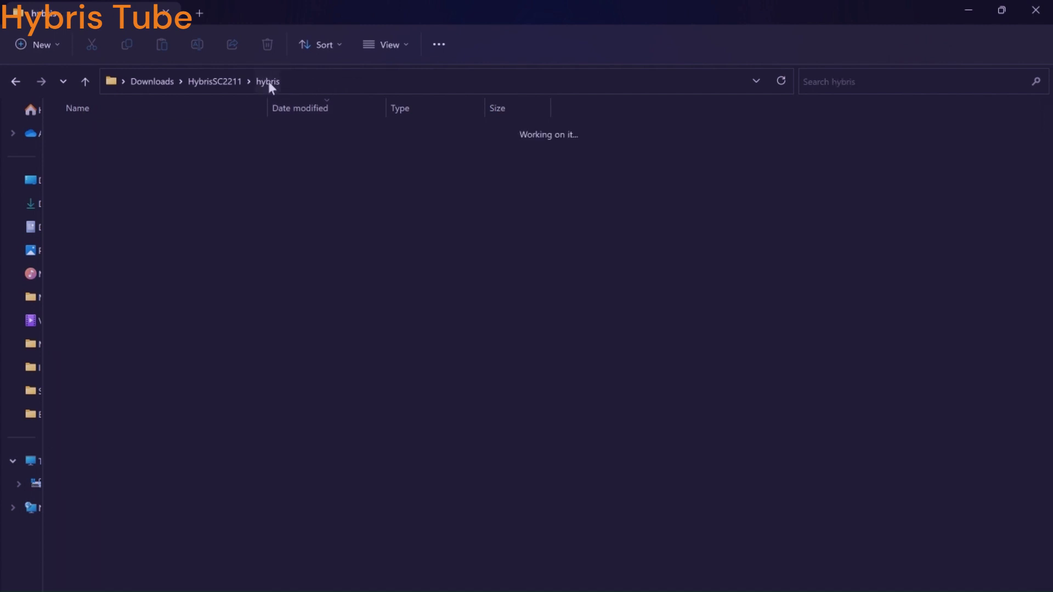
double_click(146, 215)
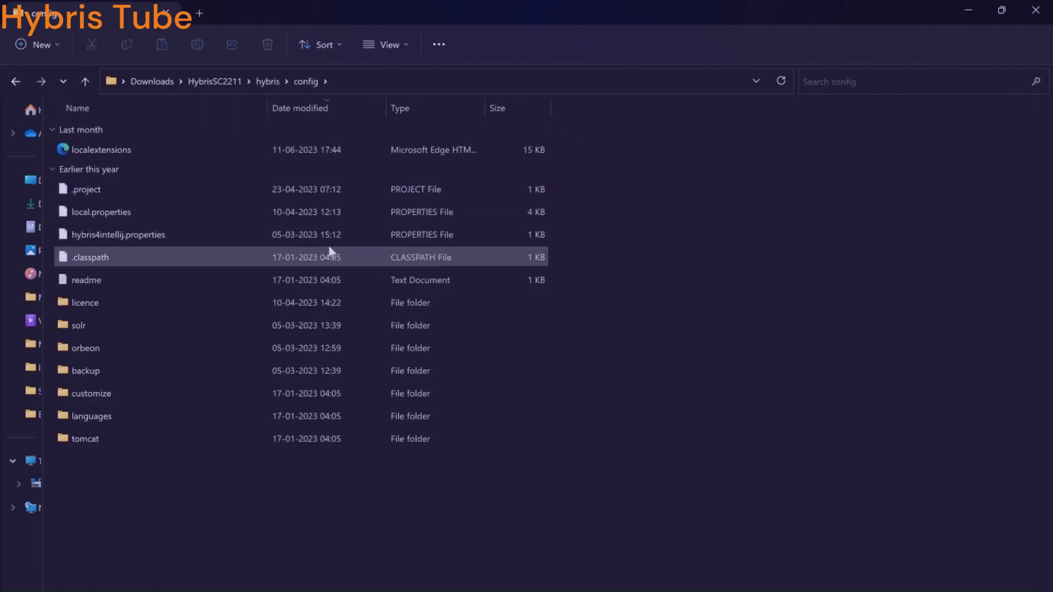
click(148, 216)
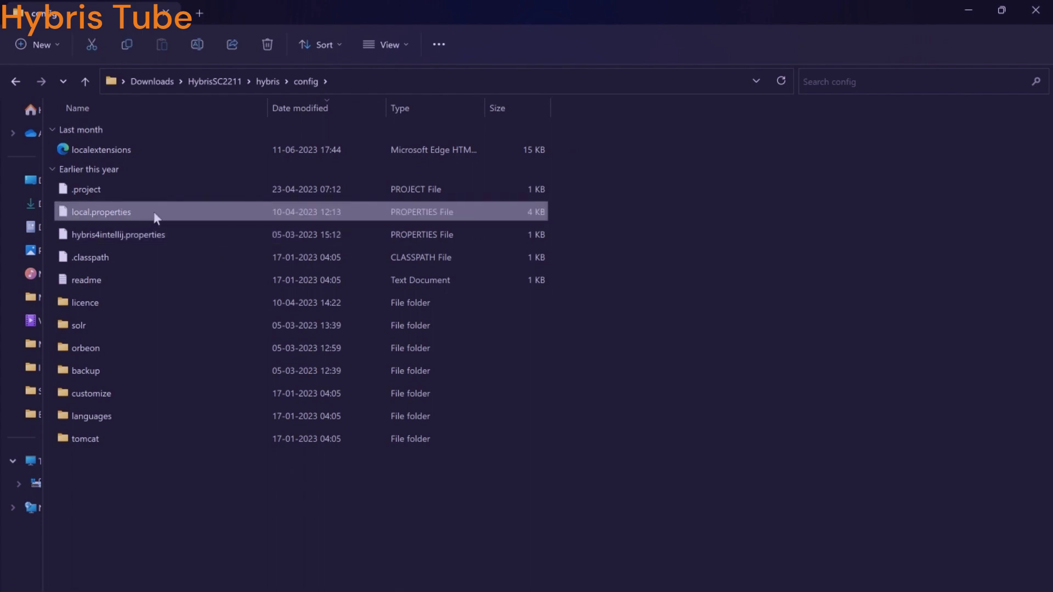
right_click(156, 218)
click(256, 413)
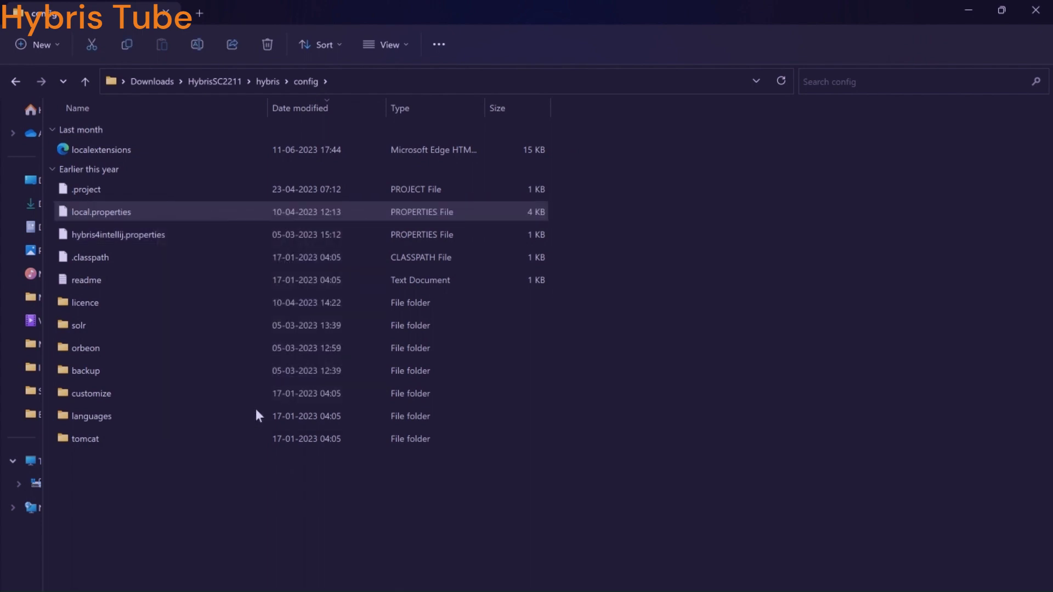
click(310, 169)
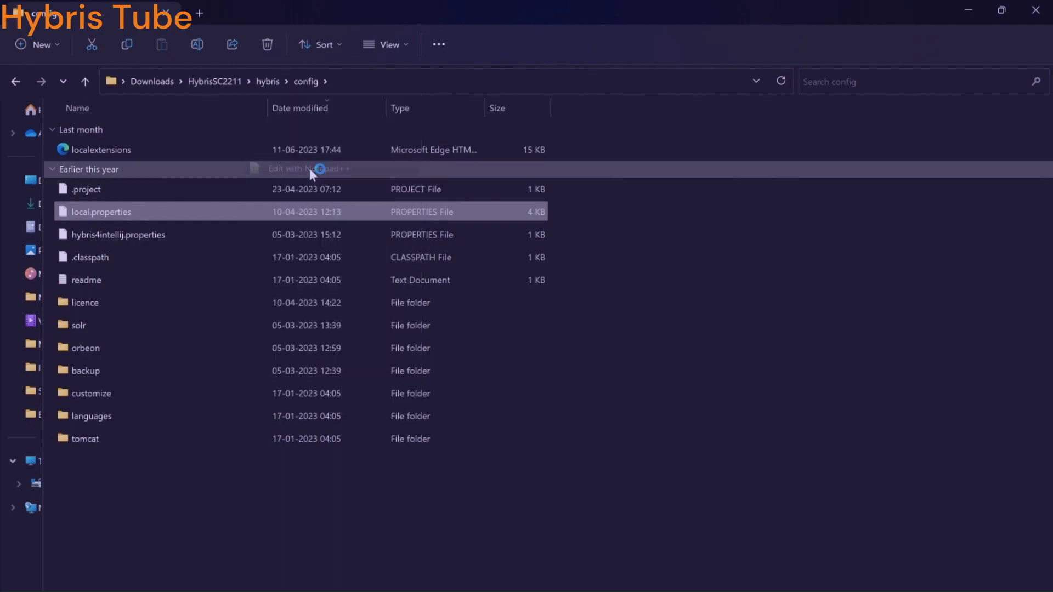
scroll(616, 449, down, 12)
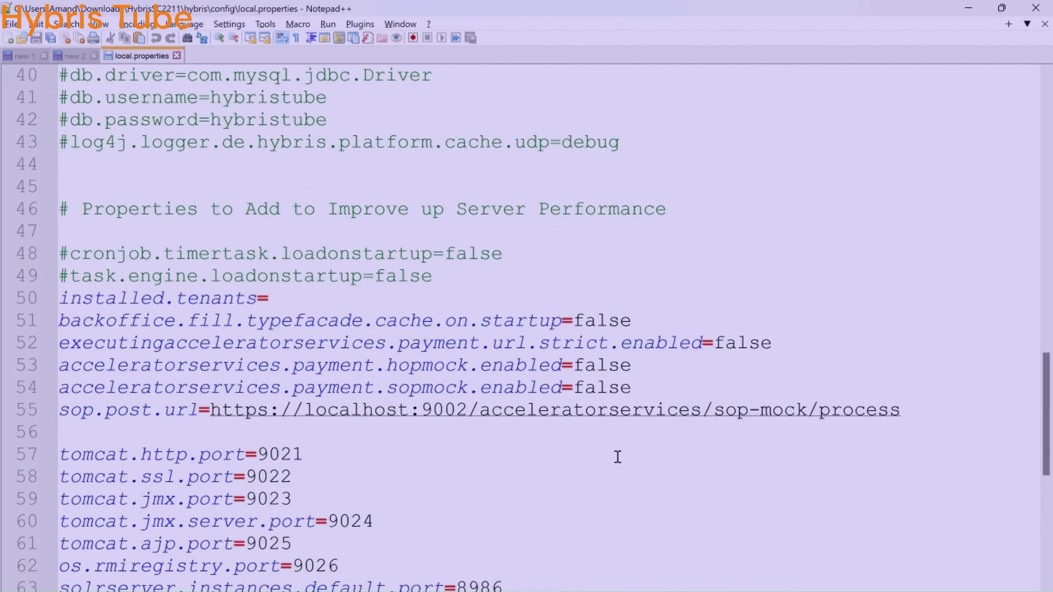
Insert blank lines below the solrserver.instances.default.port 8986 setting on line 63
scroll(617, 456, down, 3)
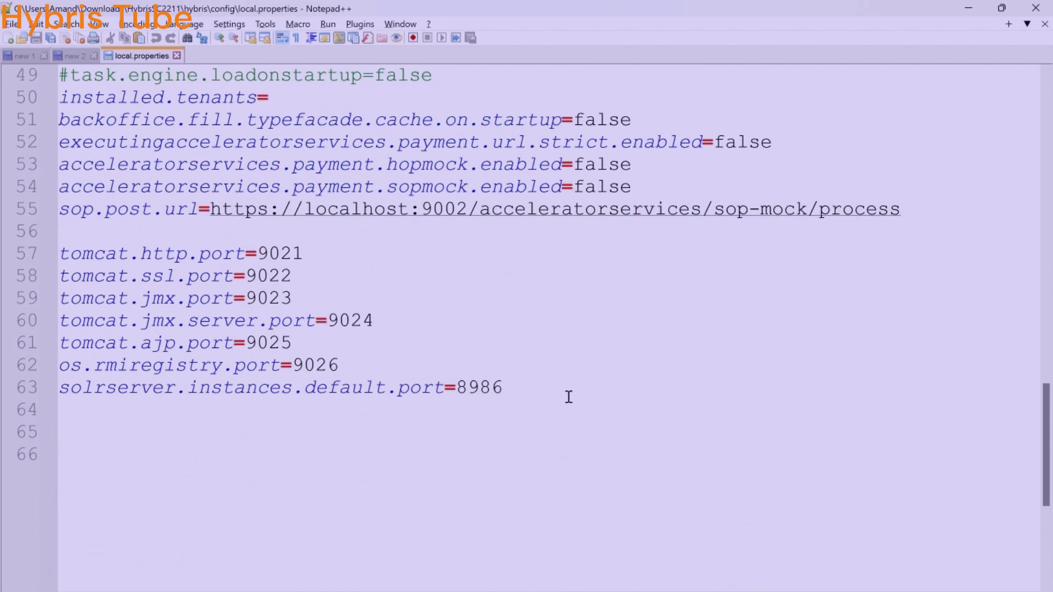
click(568, 397)
key(Return)
key(Return)
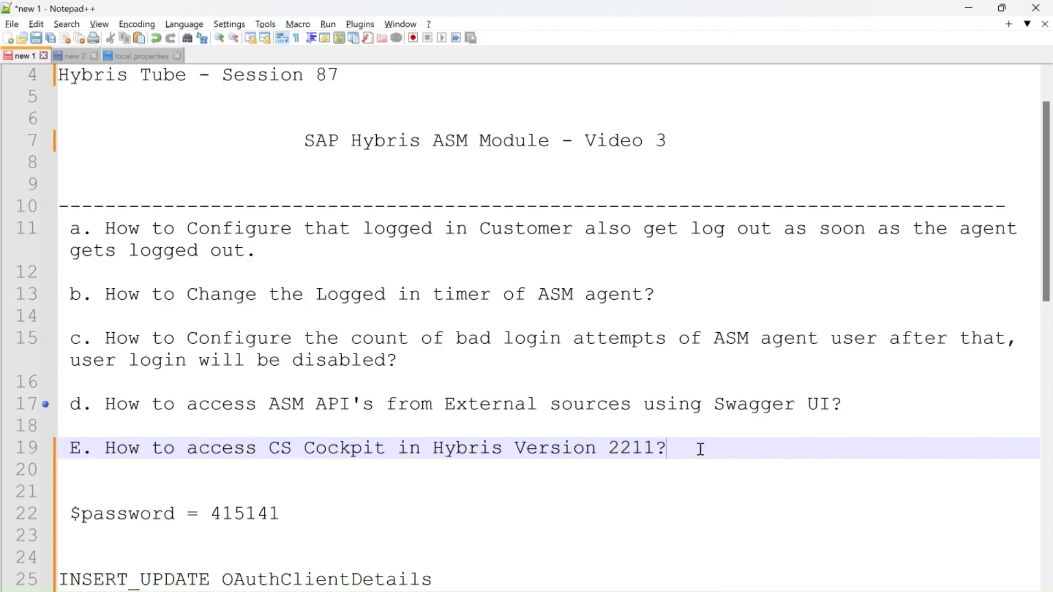
Type 'CustomerSupportAgent' on the empty line under topic E in new 1, followed by two blank lines
drag(698, 447, 59, 316)
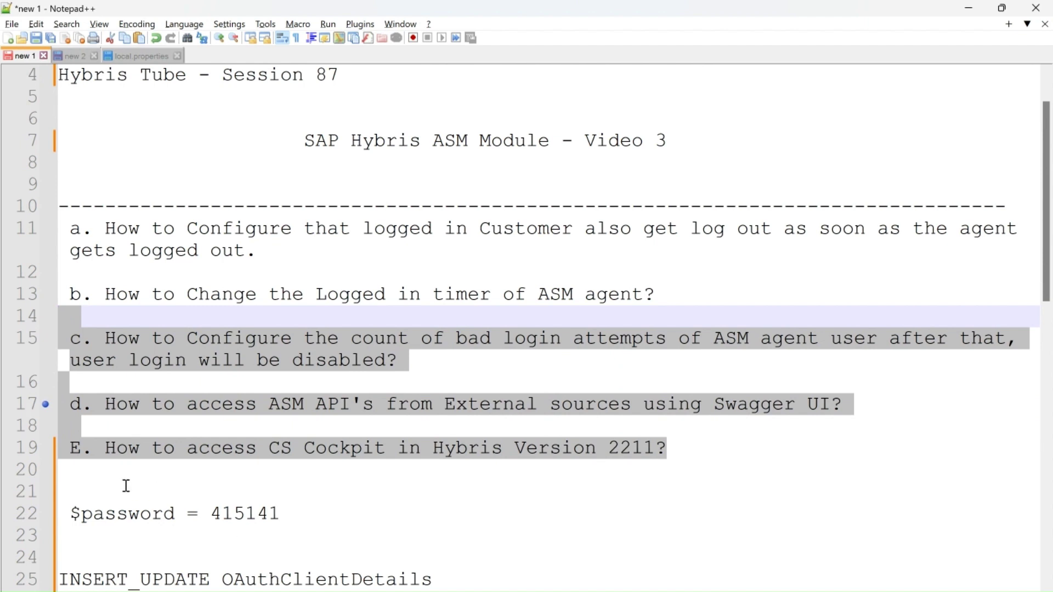
click(126, 486)
text(CustomerSupportAgent)
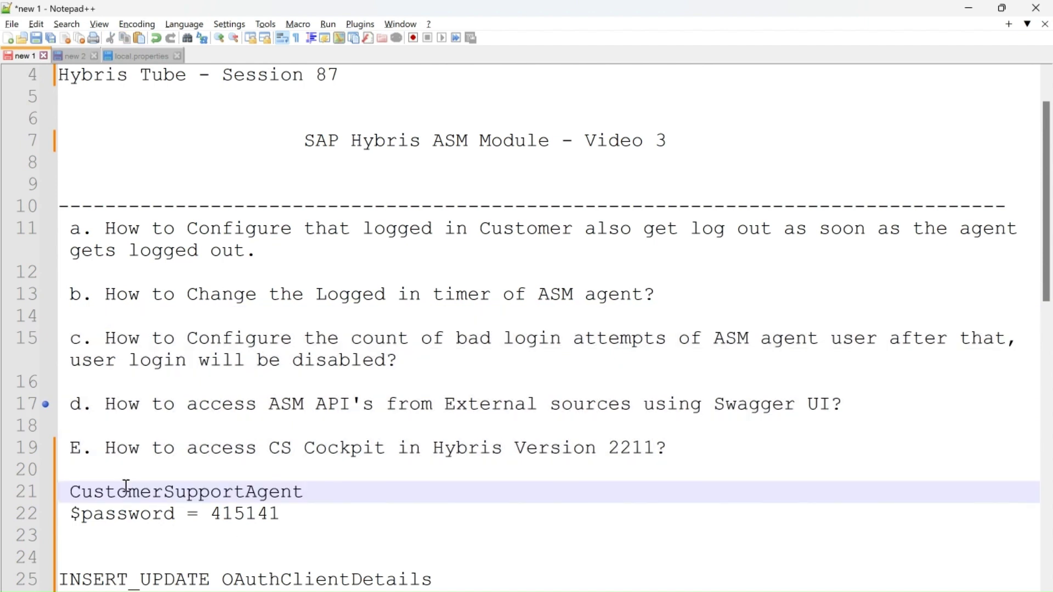
key(Return)
key(Return)
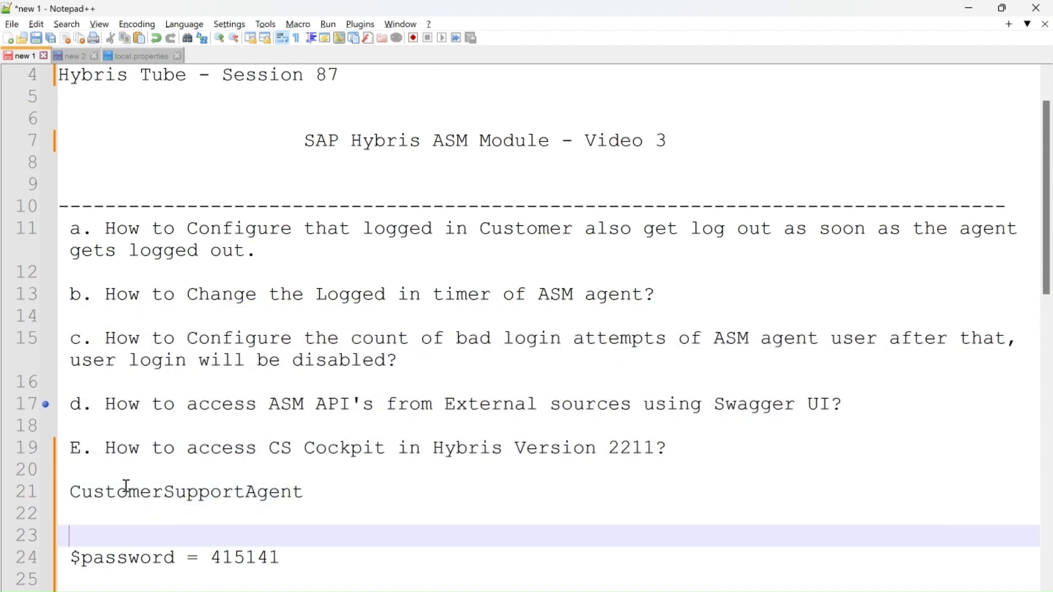